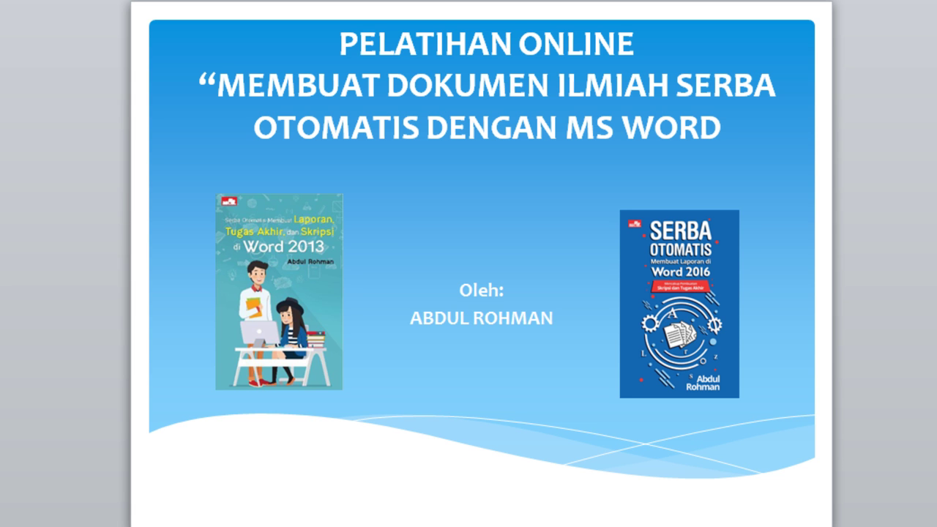
- Advance the slide show from the title slide to the Materi agenda slide
key("Right")
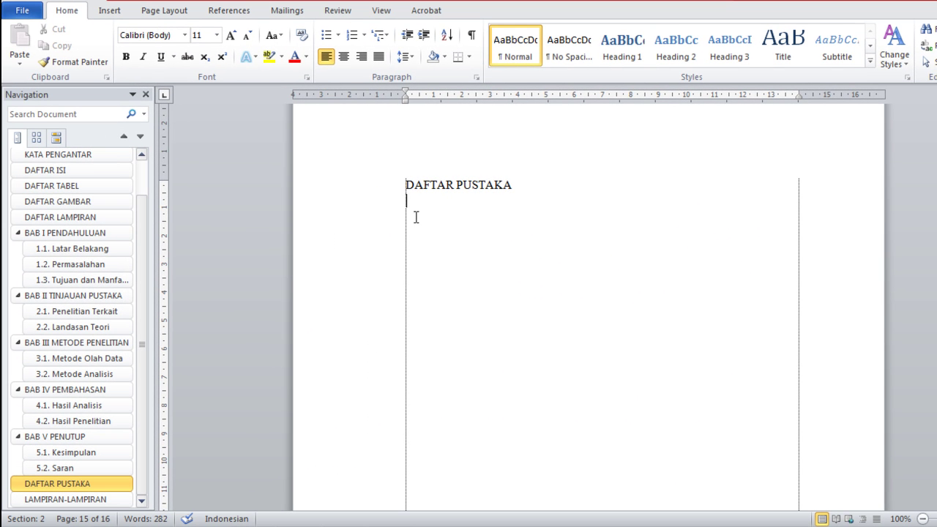
- Browse the front pages DAFTAR ISI, KATA PENGANTAR and HALAMAN JUDUL in the Navigation pane
left_click(68, 169)
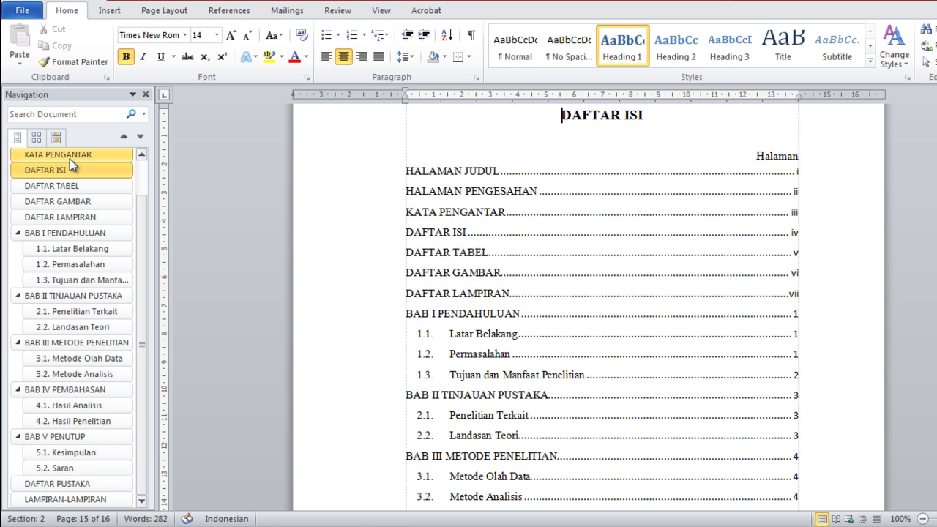
left_click(70, 157)
scroll(143, 268, "up", 1)
scroll(142, 249, "up", 2)
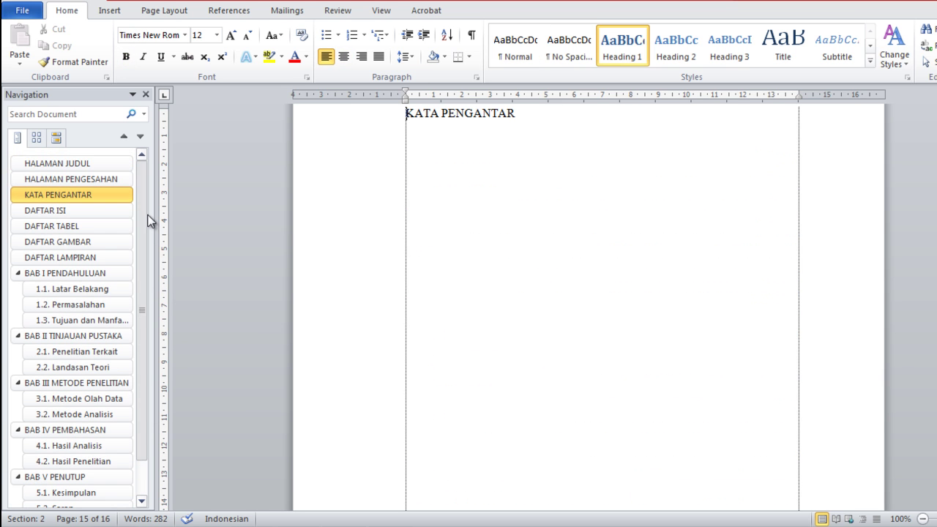
left_click(85, 165)
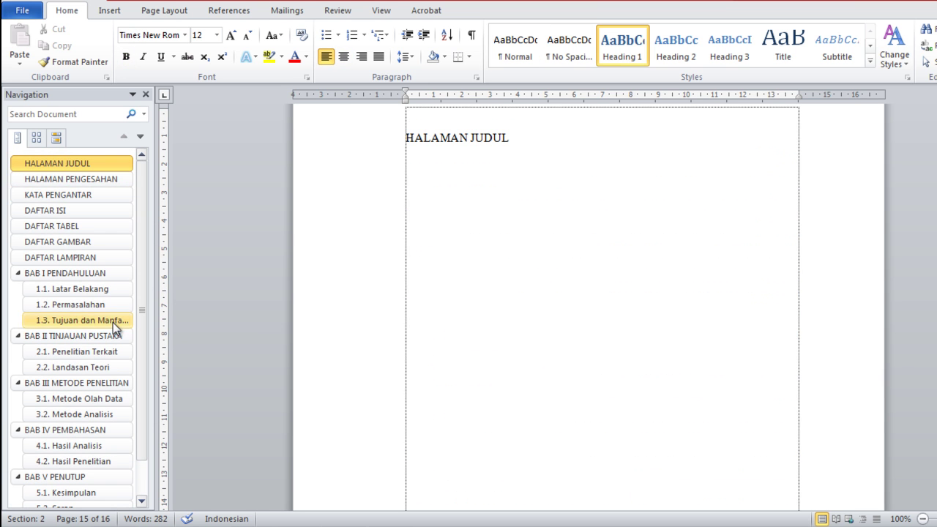
scroll(143, 274, "down", 3)
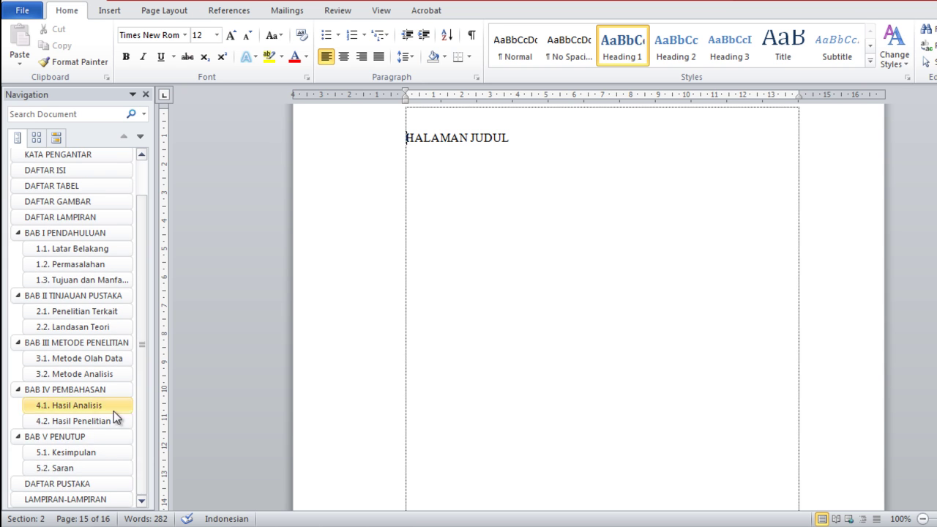
- Add an empty body paragraph below the DAFTAR PUSTAKA heading
left_click(73, 482)
left_click(435, 144)
key("Return")
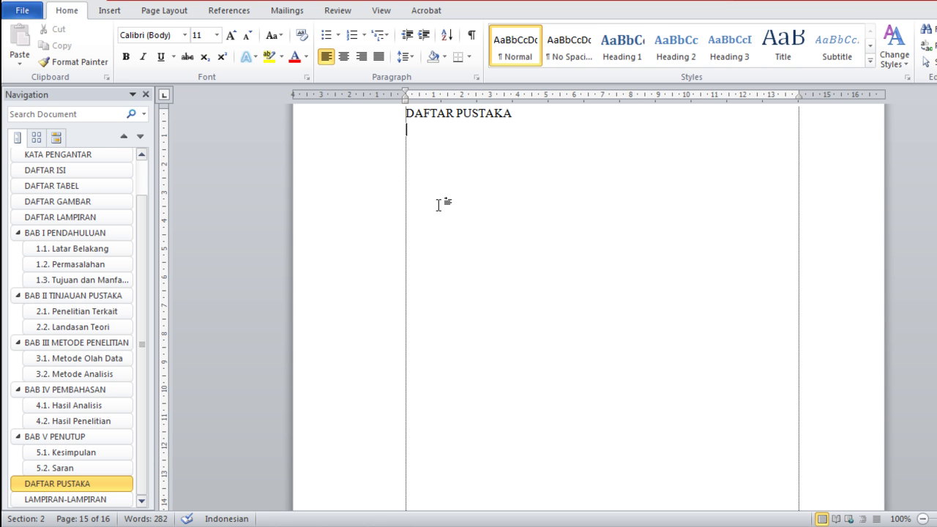
- Look over BAB I and BAB II, recheck the DAFTAR PUSTAKA blank line, then settle on BAB I PENDAHULUAN
left_click(82, 235)
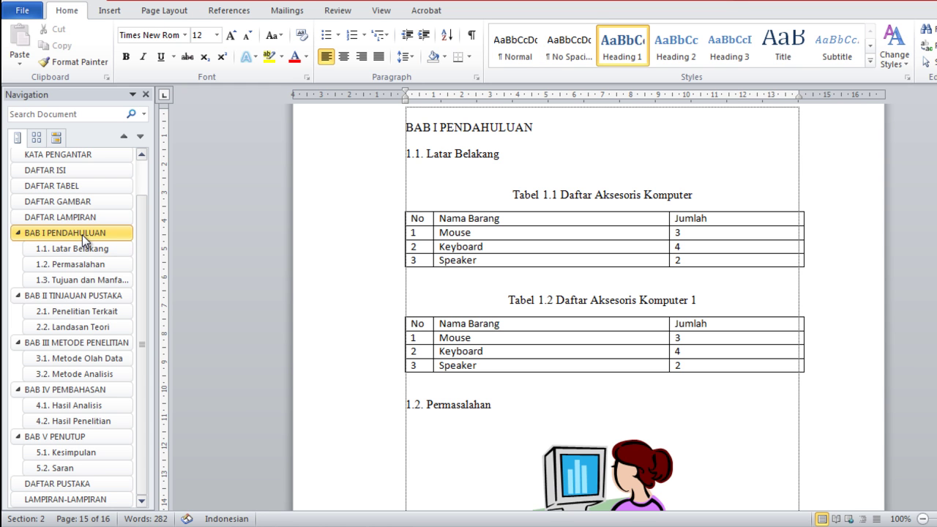
left_click(71, 297)
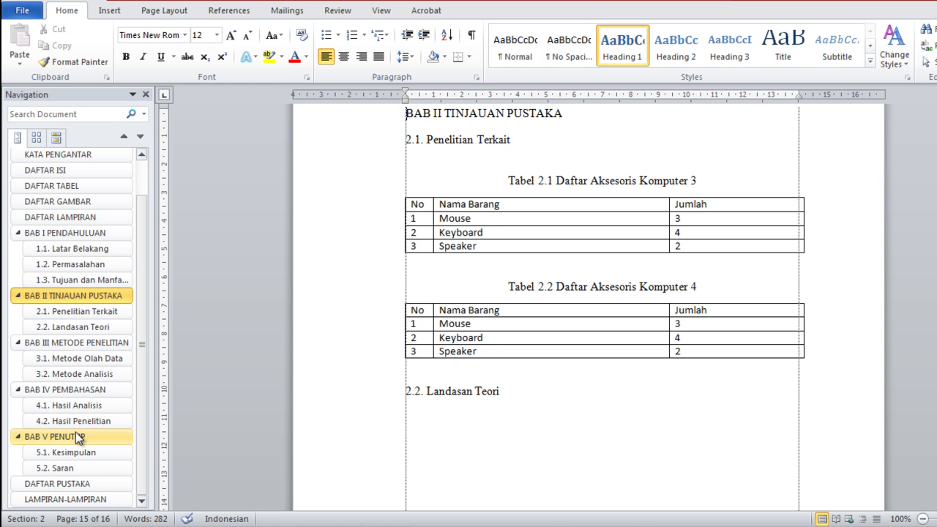
left_click(79, 482)
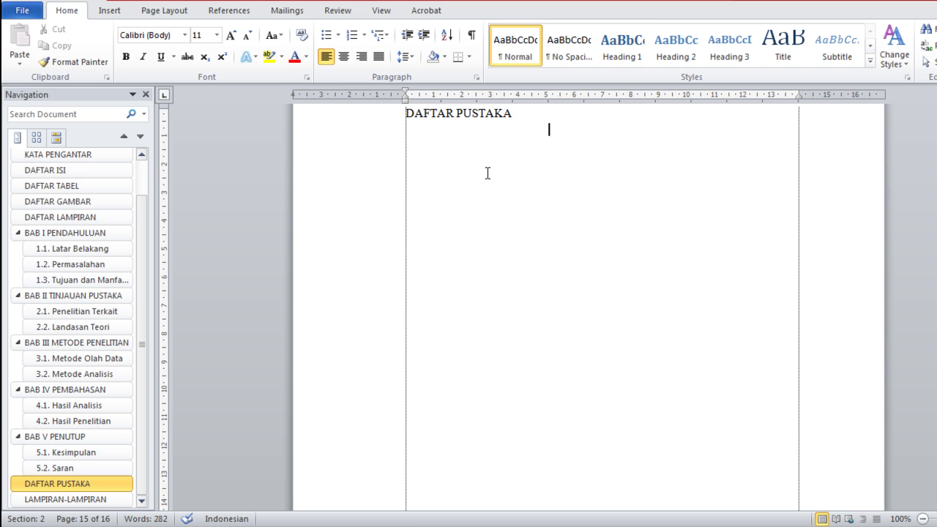
left_click(433, 136)
left_click(82, 235)
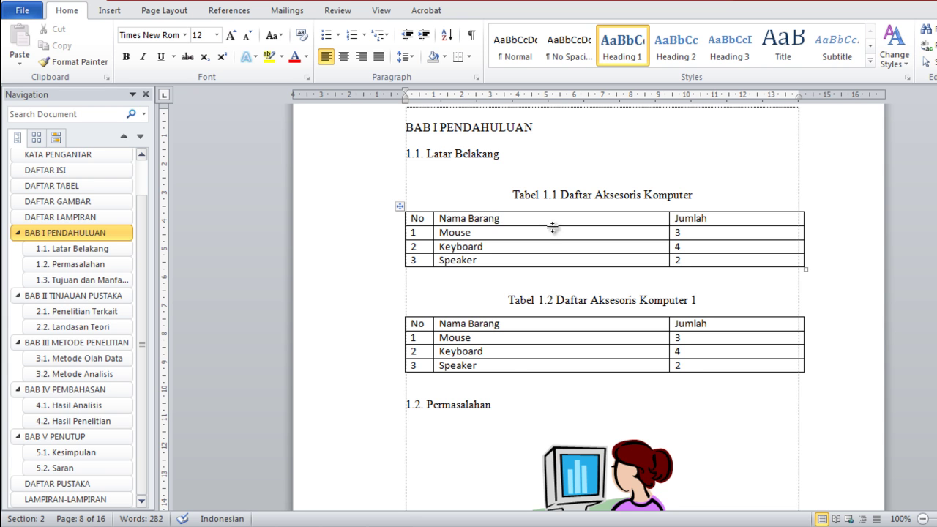
- Centre the BAB I PENDAHULUAN heading, make it bold and set it to 14 pt
scroll(766, 275, "up", 2)
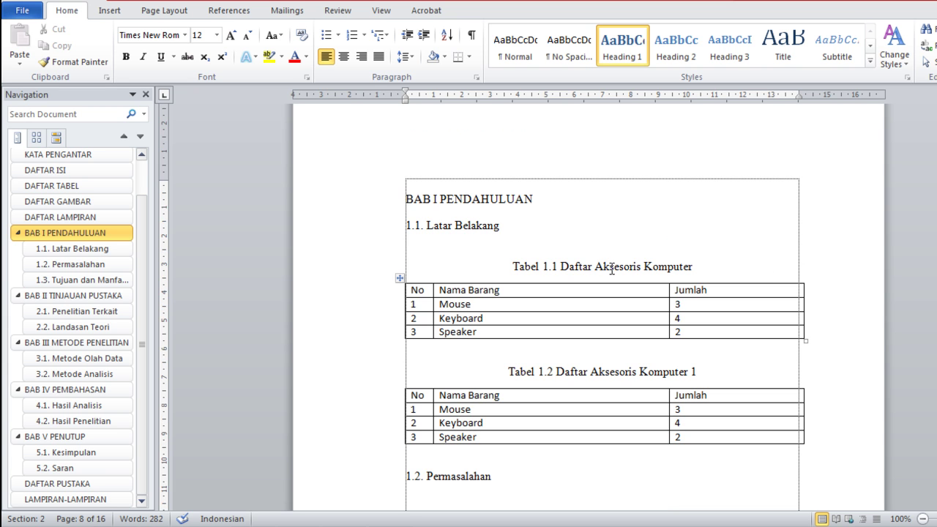
scroll(663, 317, "down", 4)
scroll(662, 316, "down", 3)
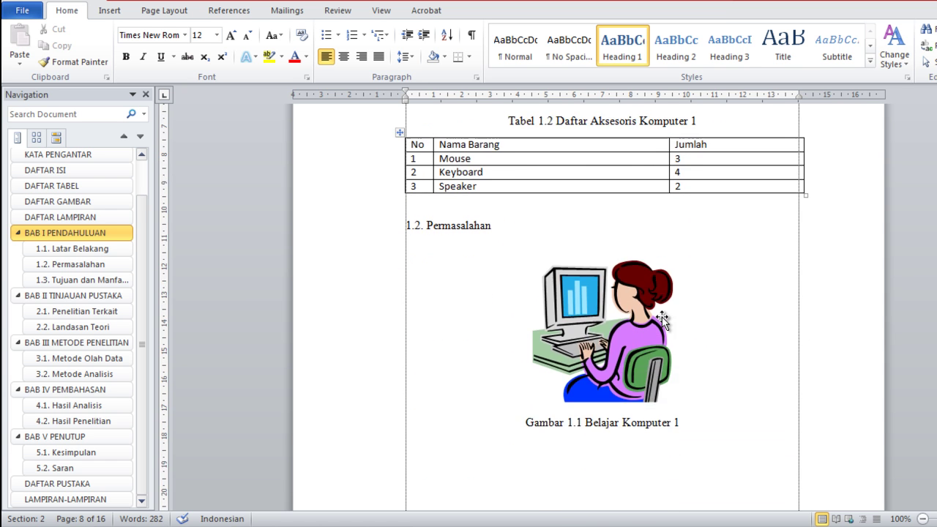
scroll(662, 317, "up", 5)
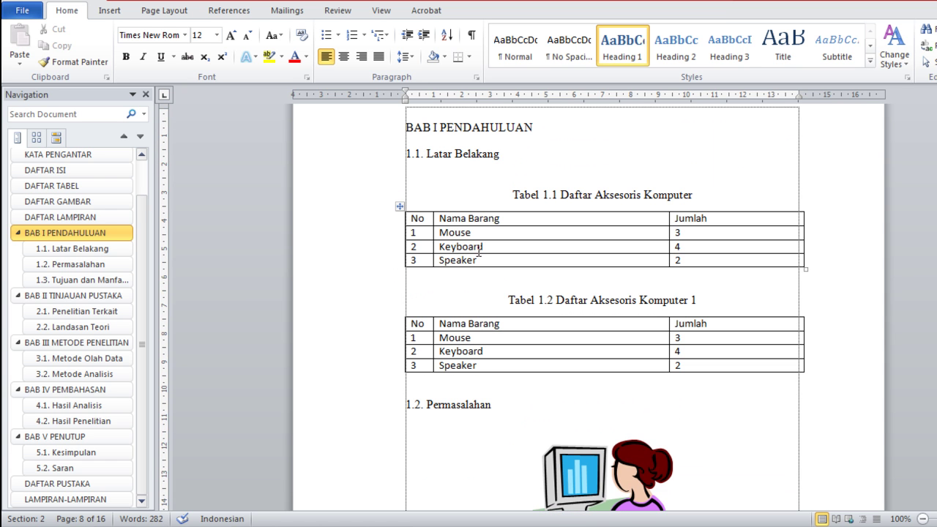
left_click(388, 132)
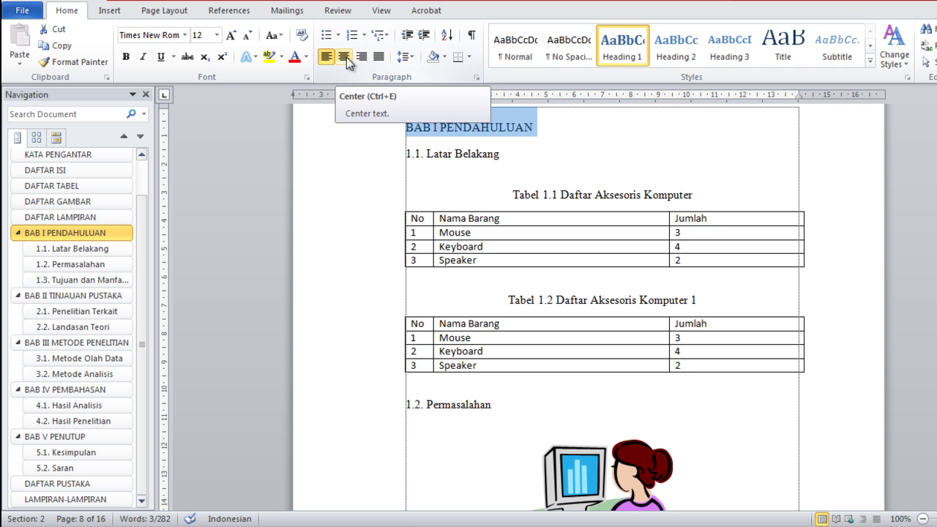
left_click(346, 57)
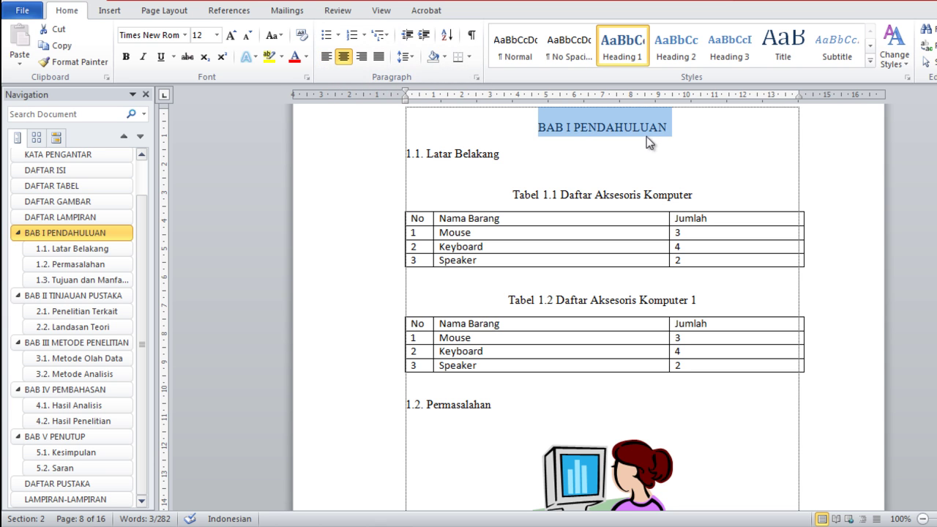
left_click(126, 57)
left_click(217, 36)
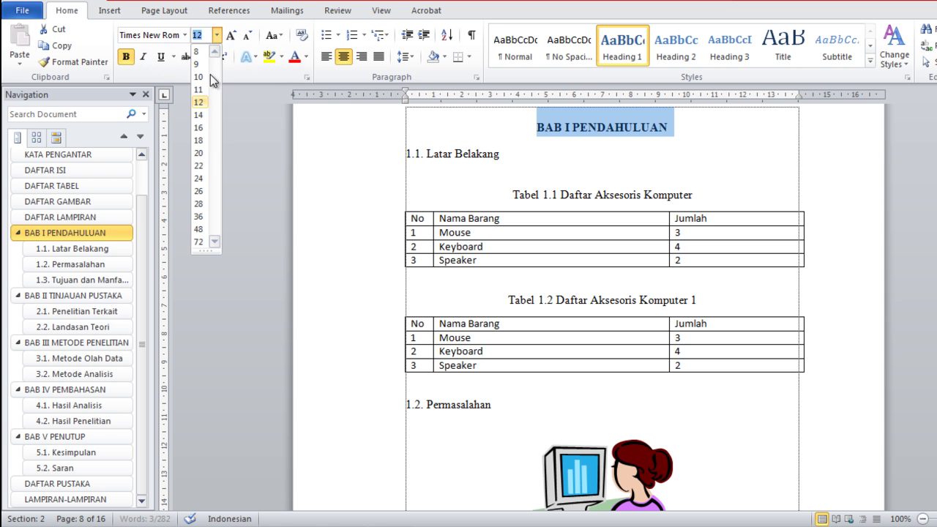
left_click(202, 117)
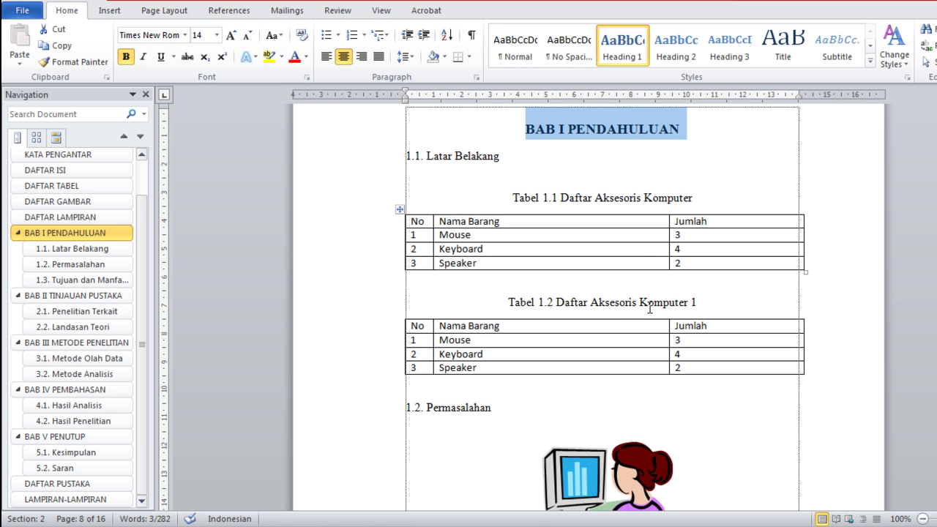
scroll(760, 325, "down", 4)
scroll(760, 329, "down", 3)
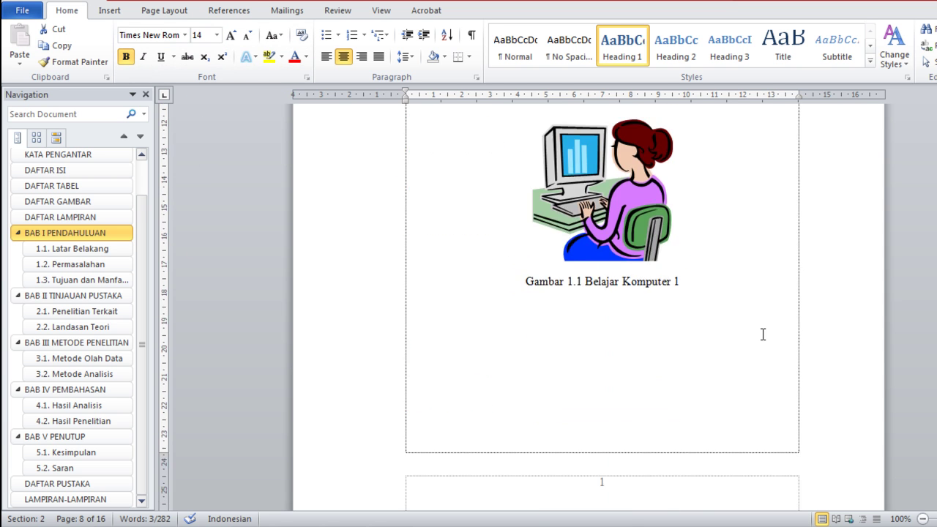
scroll(759, 335, "down", 5)
scroll(761, 335, "down", 2)
scroll(761, 335, "down", 5)
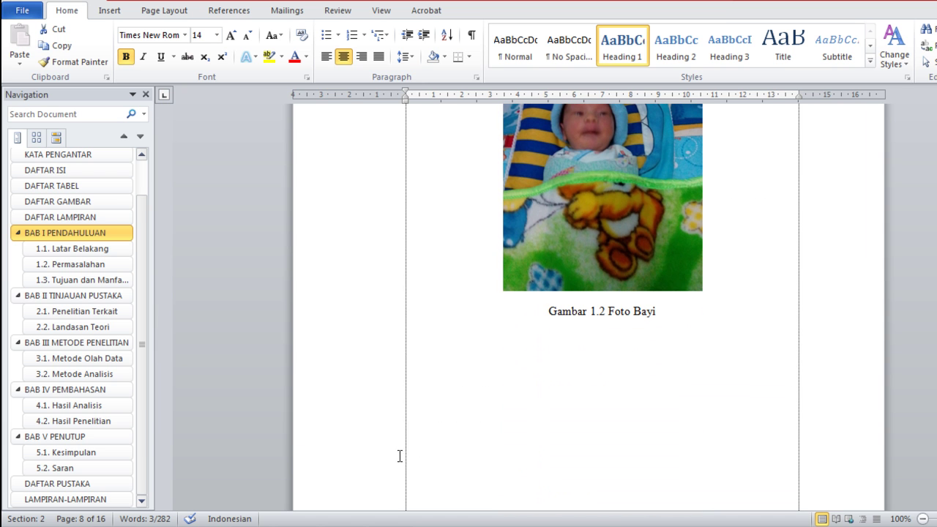
- Below Gambar 1.2, type a first-line-indented paragraph 'Komputer adalah perangkat keras dan perangkat lunak… membantu pekerjaannya'
left_click(437, 361)
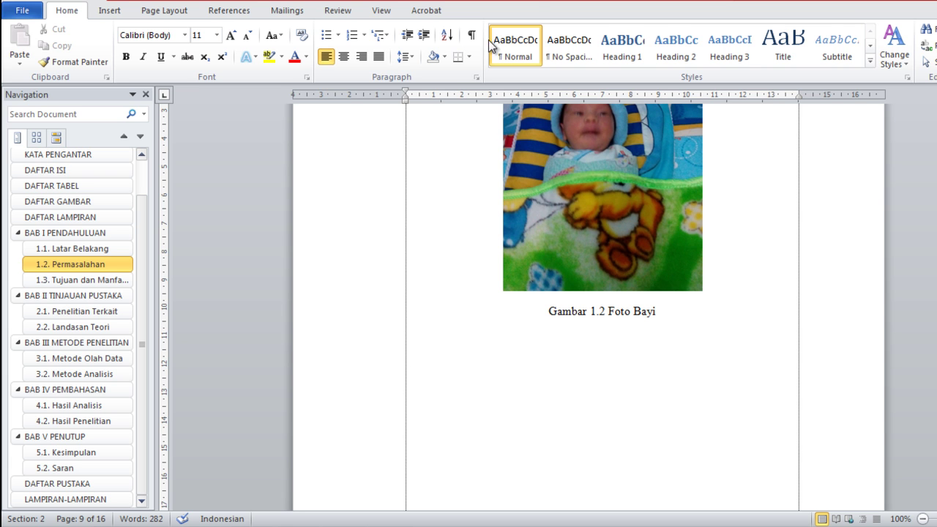
left_click_drag(411, 95, 433, 93)
type("Komputer adalah perangkat")
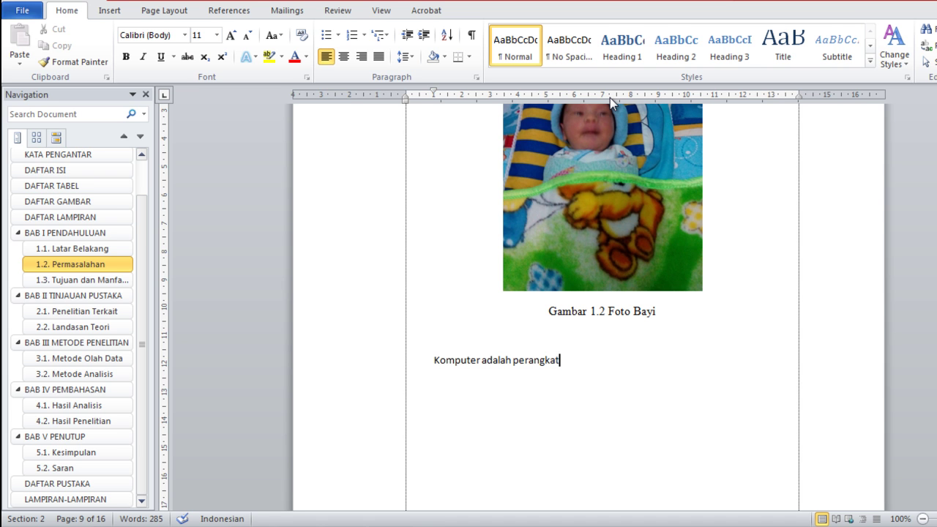
type("keras dan perang")
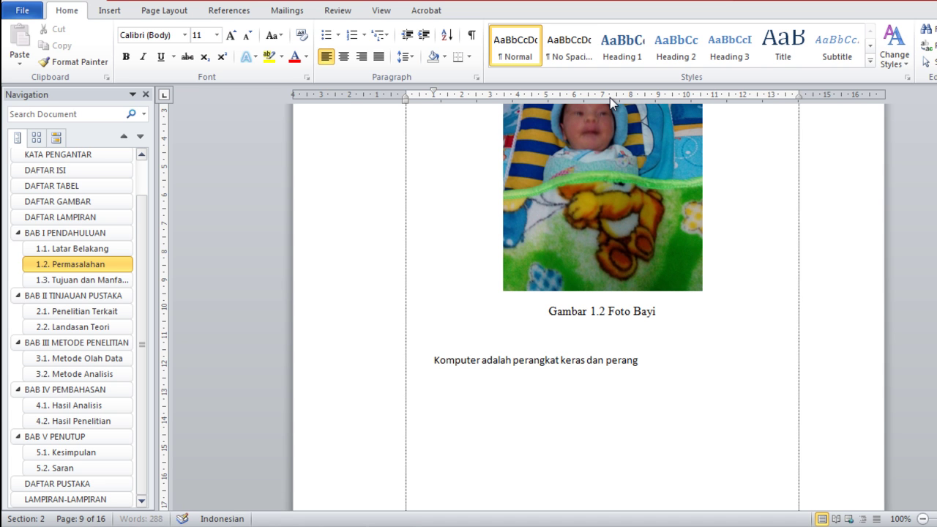
type("kat")
type(" lunak")
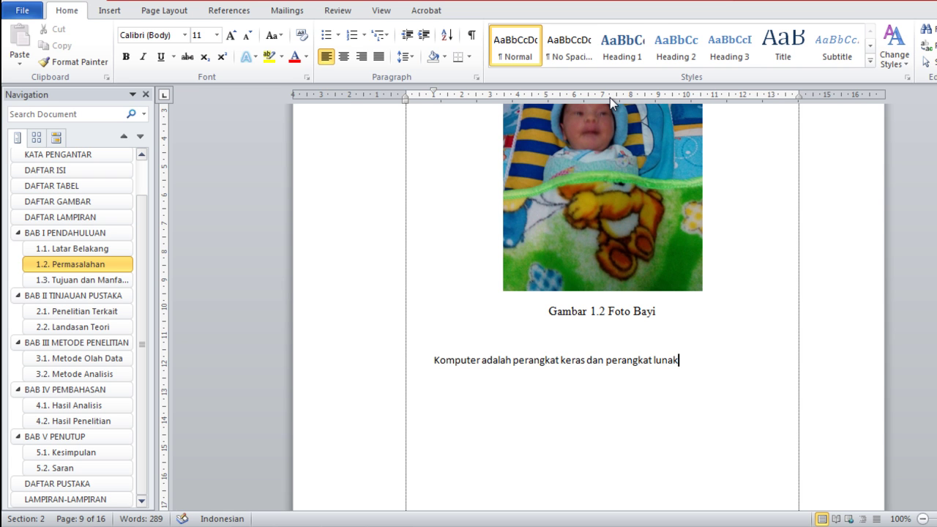
type(" yan")
type("g digunakan ")
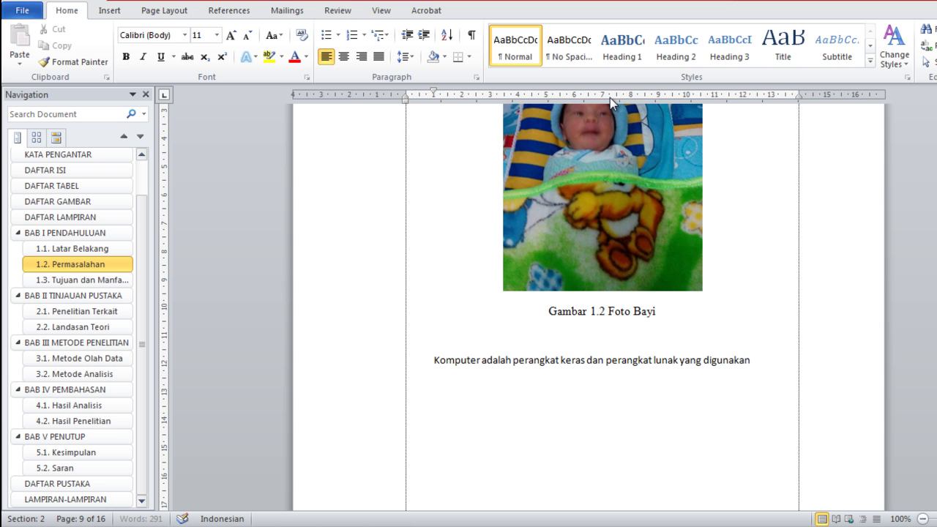
type("manuasia")
type(" untuk")
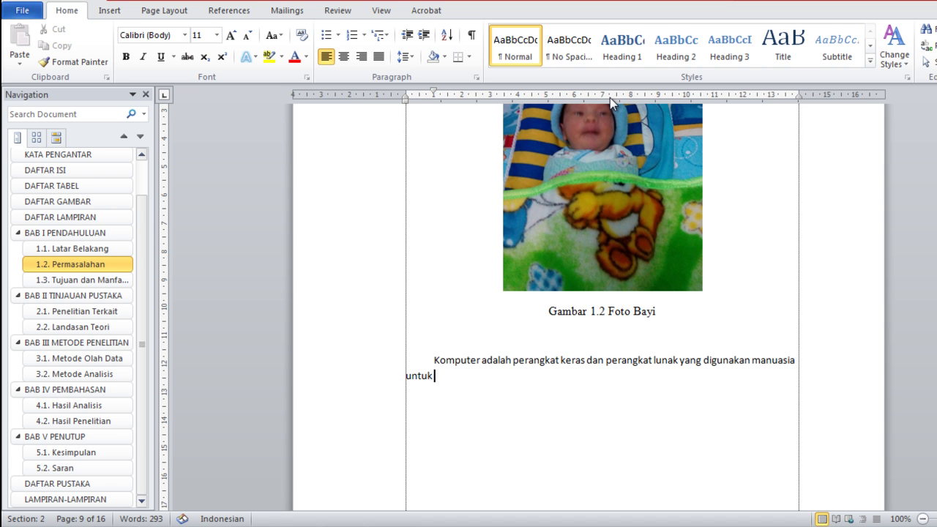
type(" keperluan")
key("BackSpace")
key("BackSpace")
key("BackSpace")
key("BackSpace")
key("BackSpace")
key("BackSpace")
type("membant")
type(" pekerjaann")
key("BackSpace")
key("BackSpace")
type("nnya.")
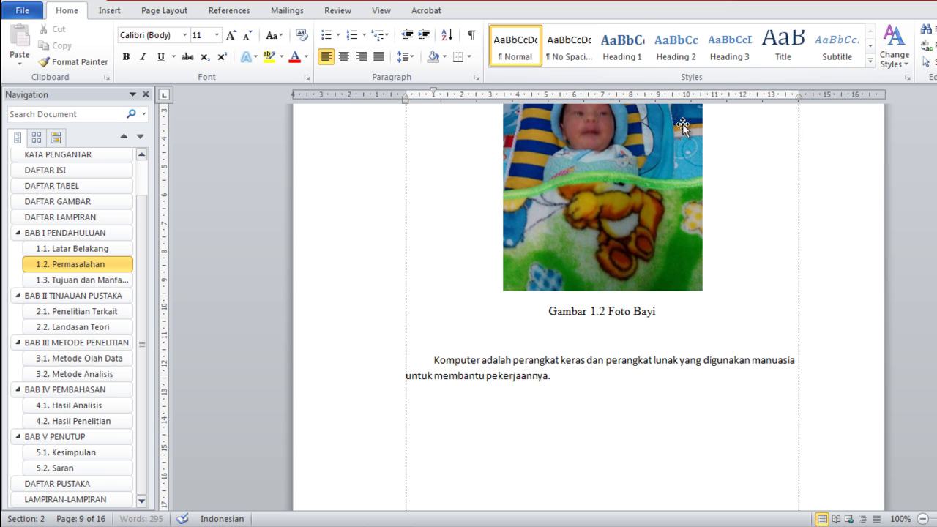
- Fix the sentence by adding 'oleh' after 'digunakan' and correcting 'manuasia' to 'manusia'
left_click(434, 364)
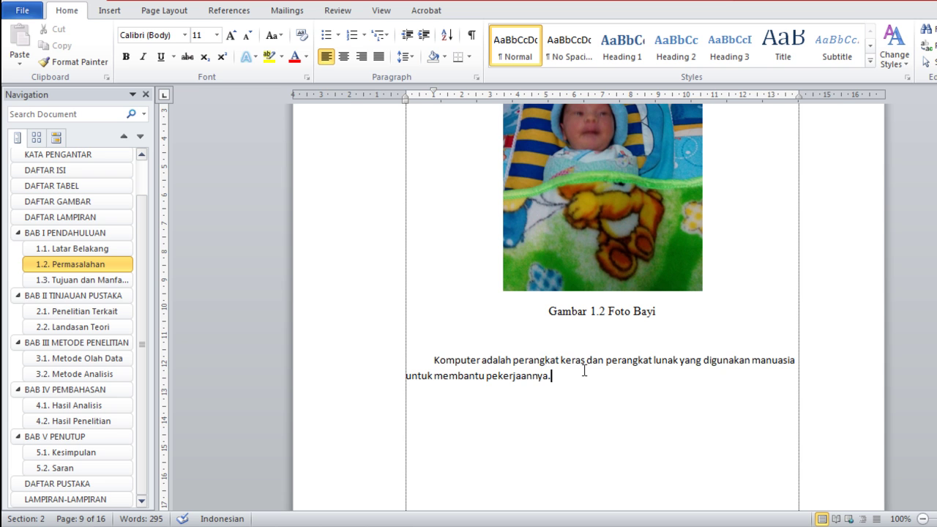
left_click(751, 363)
type("oleh")
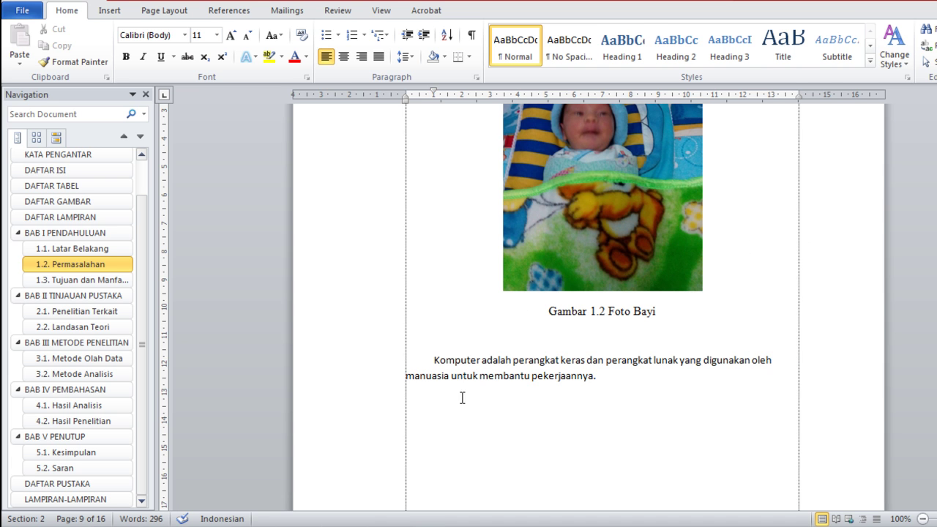
left_click(433, 376)
key("Delete")
left_click(607, 378)
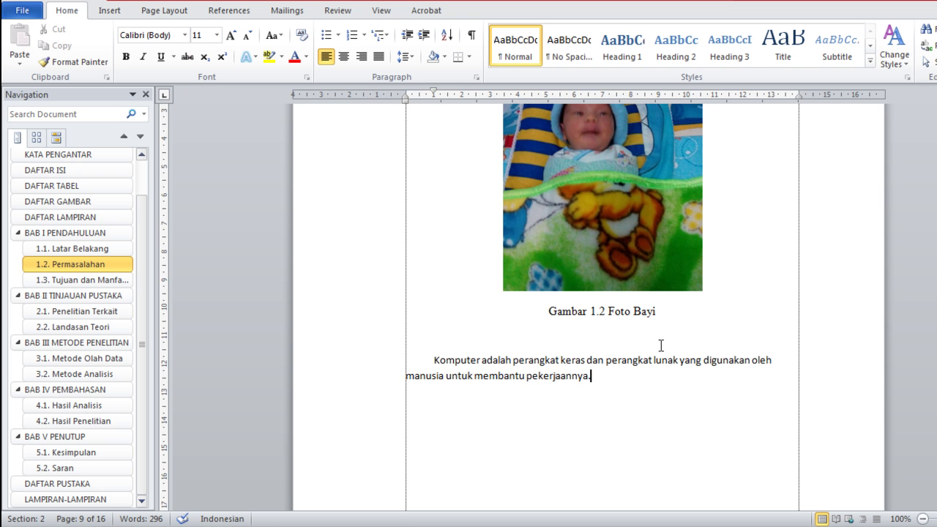
- Set the Komputer paragraph to Times New Roman, size 12, and justify it
left_click_drag(594, 373, 412, 362)
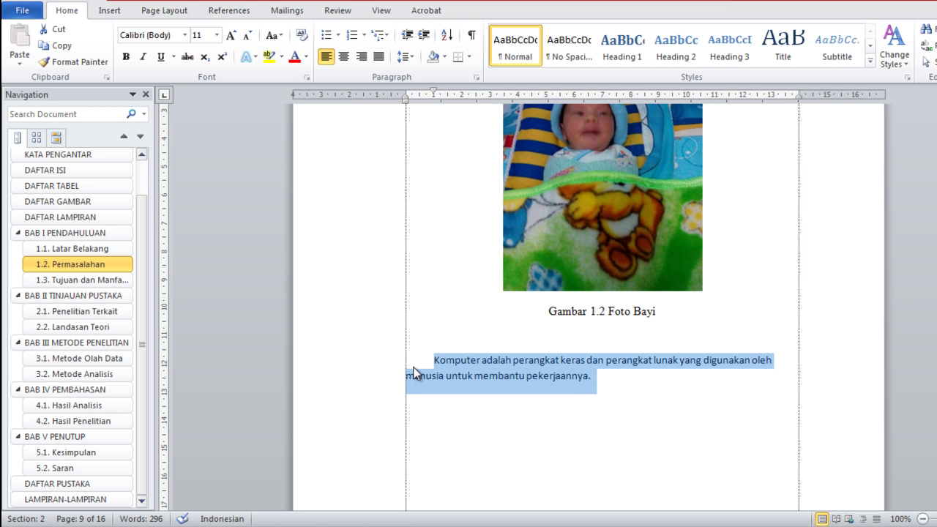
left_click(183, 35)
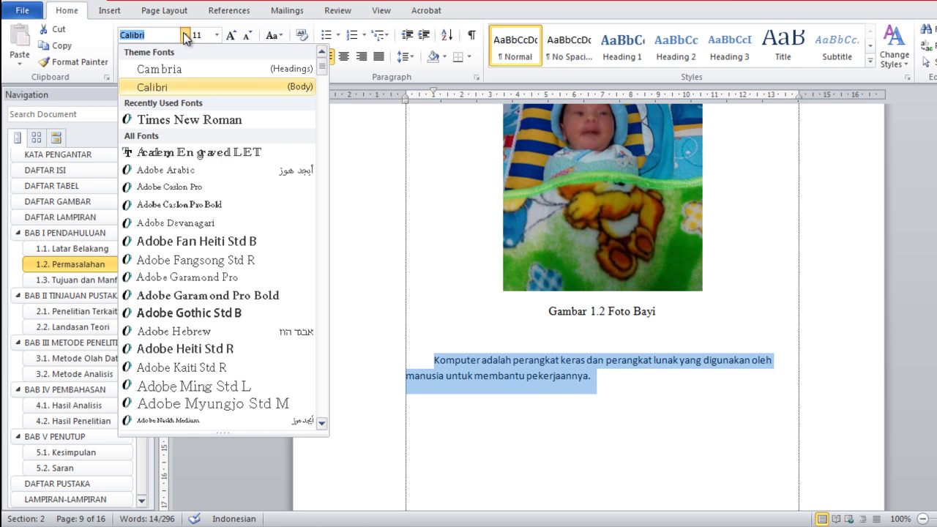
left_click(182, 117)
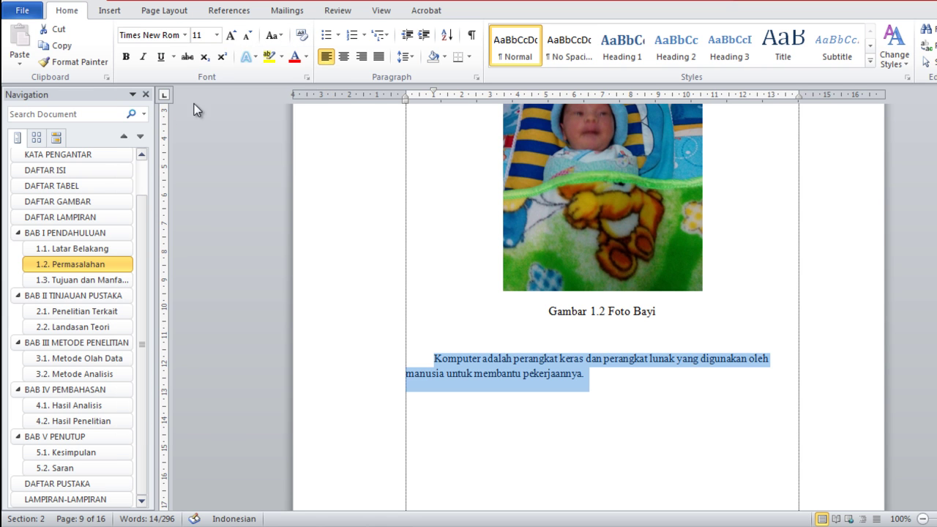
left_click(216, 35)
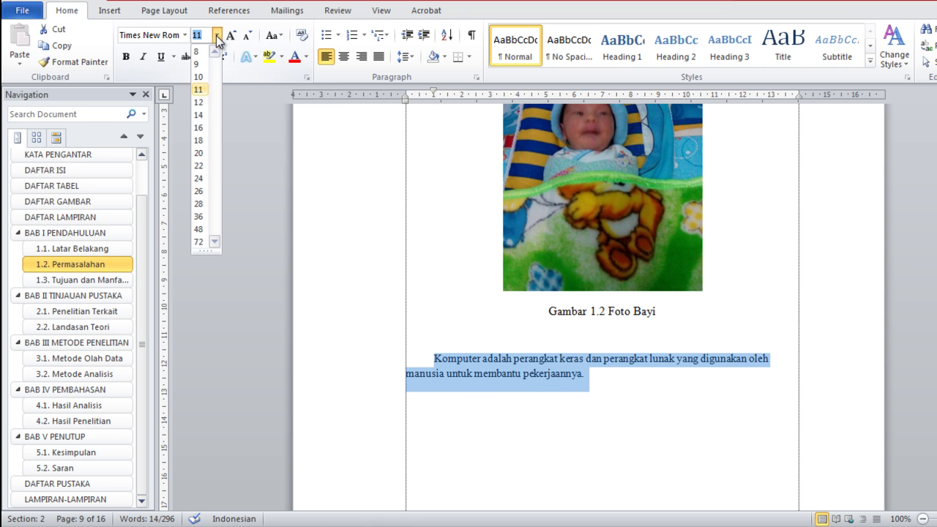
left_click(199, 111)
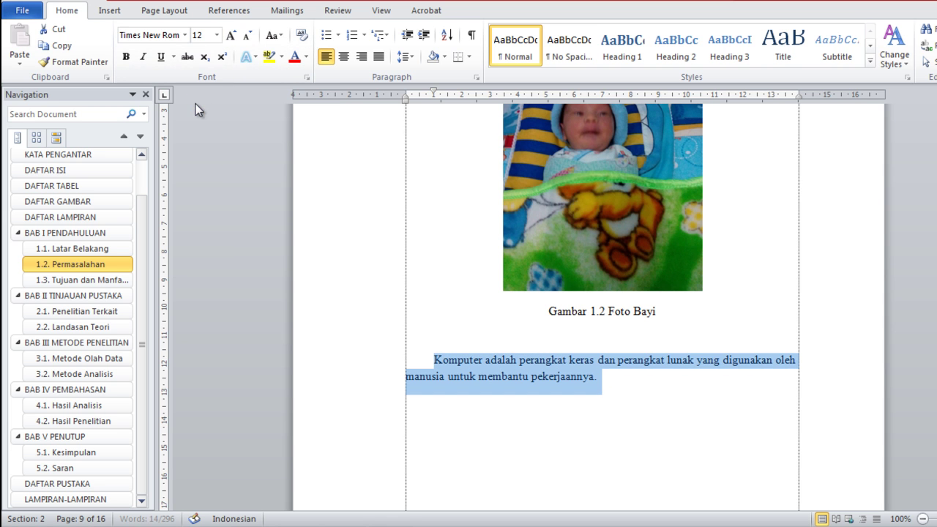
left_click(379, 59)
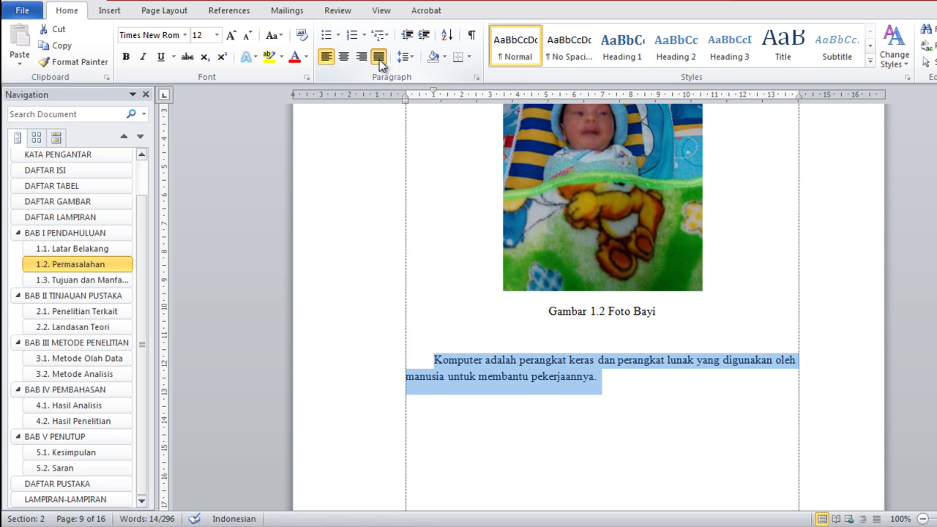
- Add a closing period after 'pekerjaannya' at the paragraph's end
left_click(600, 377)
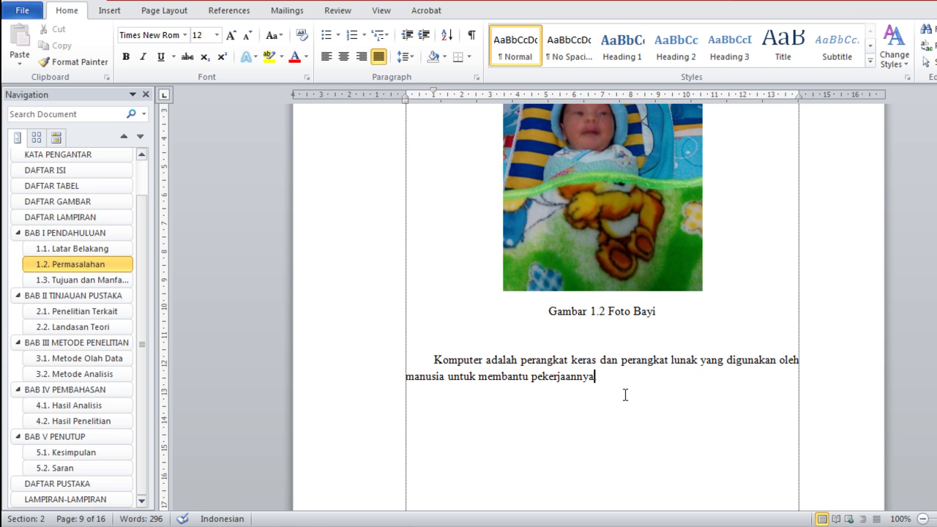
type(".")
type(".")
- On the References tab, remove the stray period, keep APA Fifth Edition style, and preview Bibliography options
left_click(246, 15)
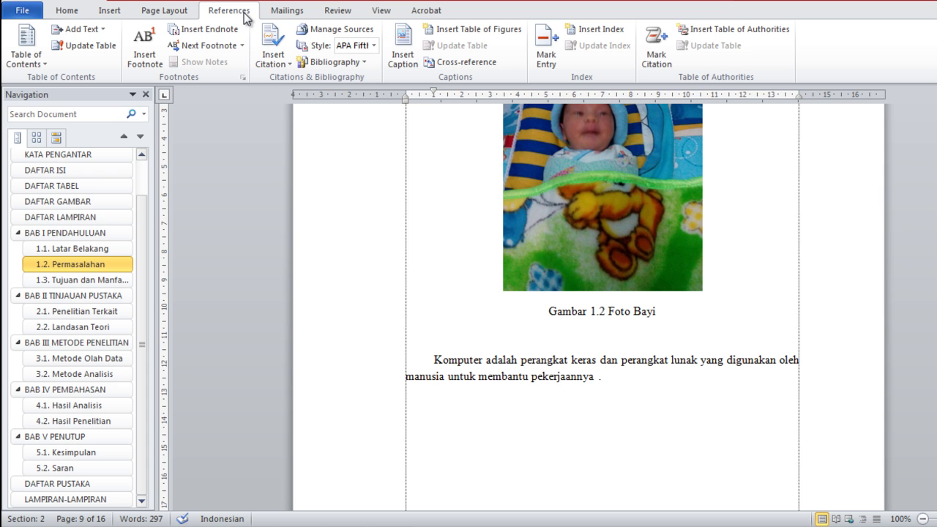
key("BackSpace")
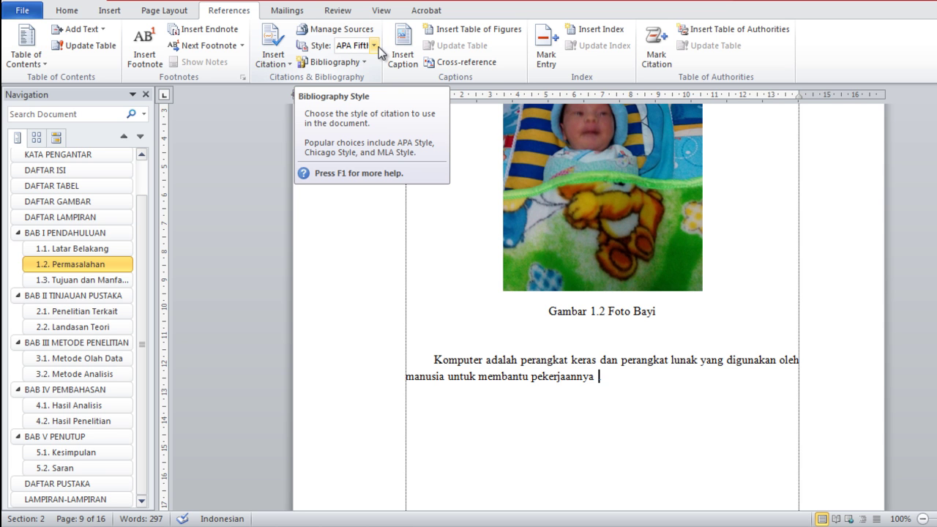
left_click(375, 46)
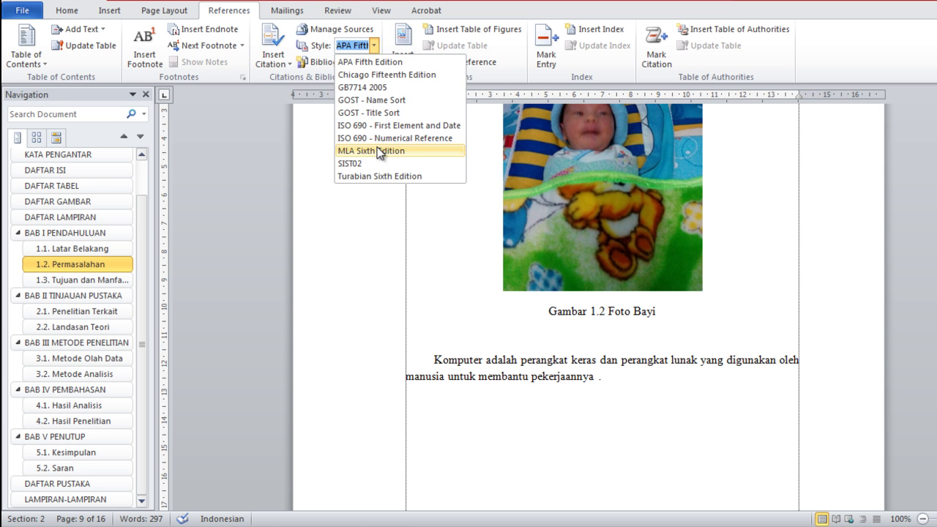
left_click(406, 65)
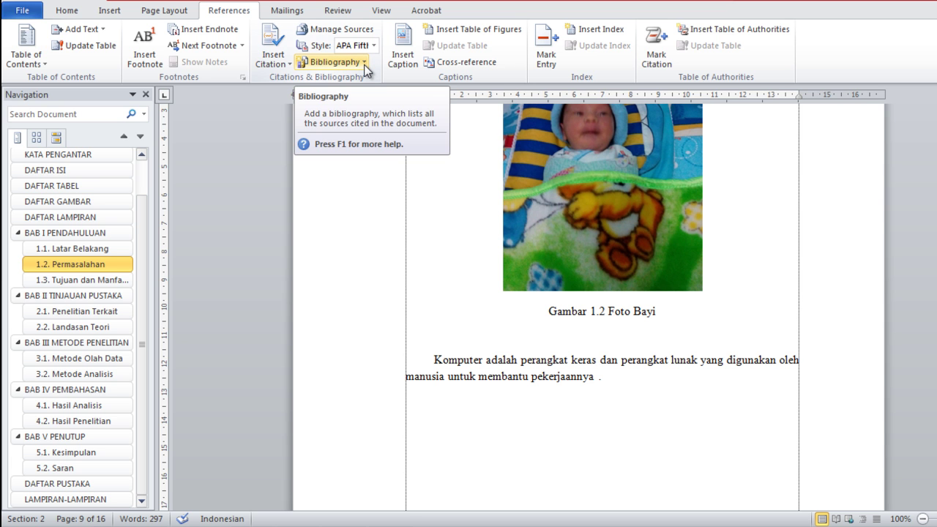
left_click(364, 64)
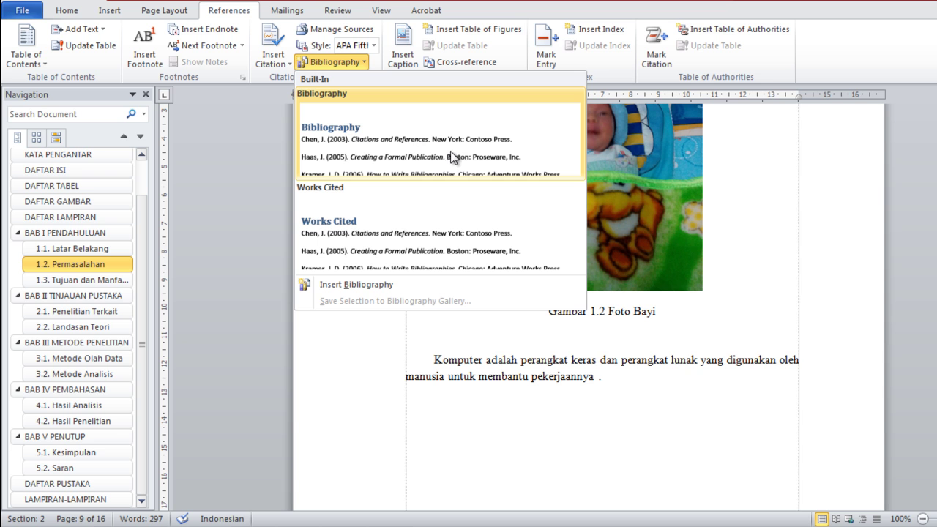
left_click(376, 63)
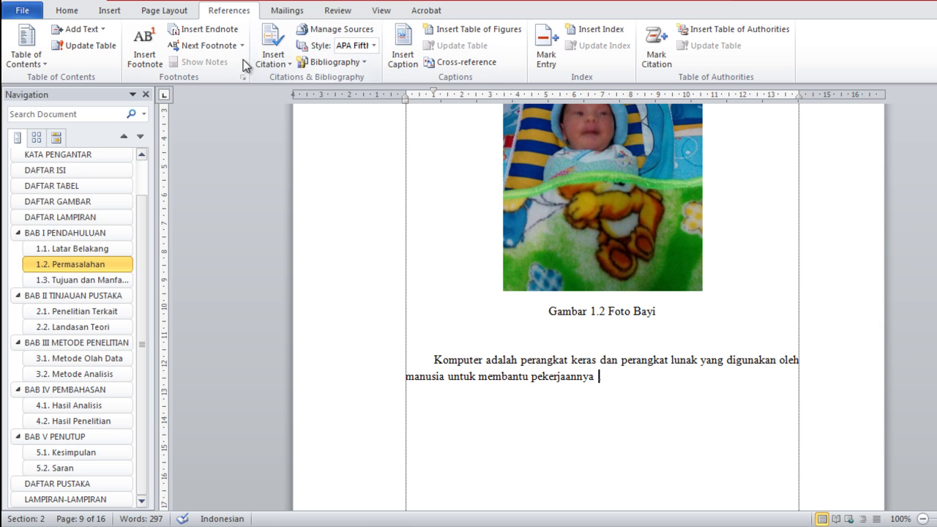
- Create a new citation source via Insert Citation and set its type to Book
left_click(287, 66)
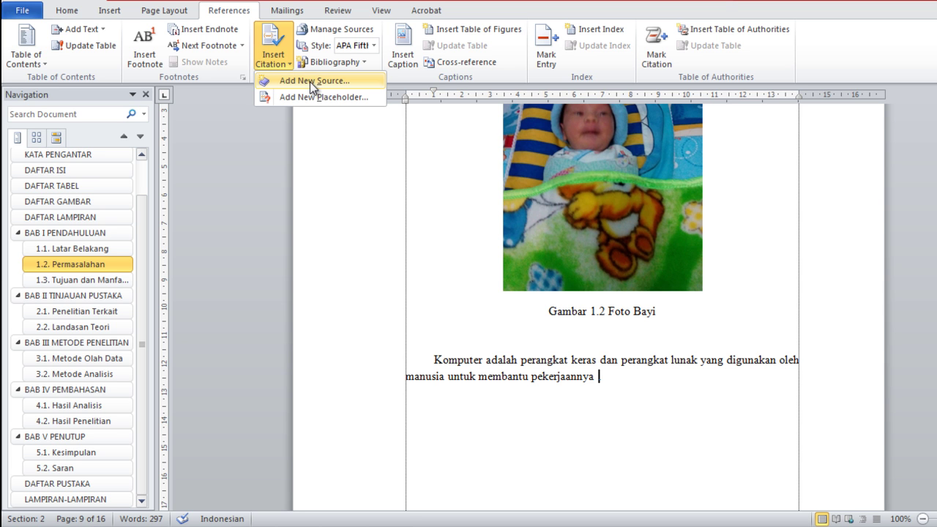
left_click(310, 81)
mouse_move(570, 149)
left_mouse_down()
mouse_move(659, 52)
mouse_move(660, 61)
left_mouse_up()
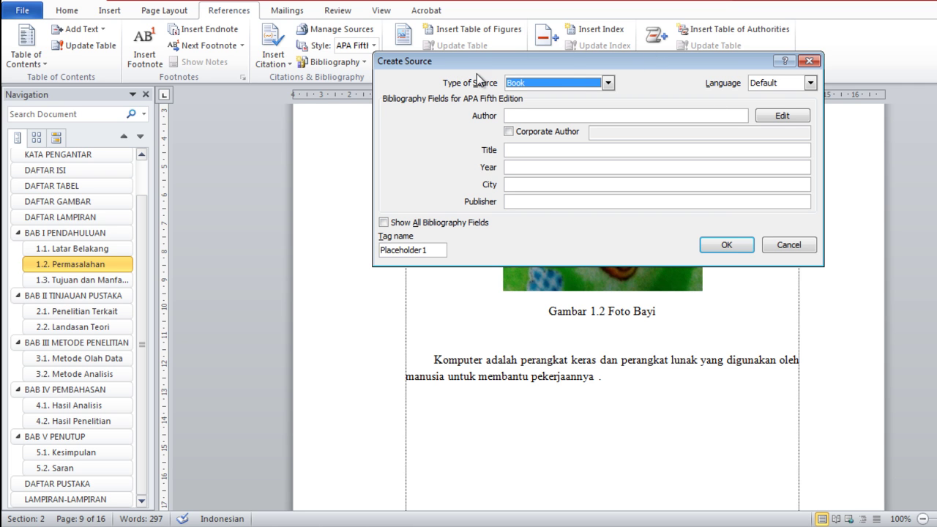
left_click(547, 83)
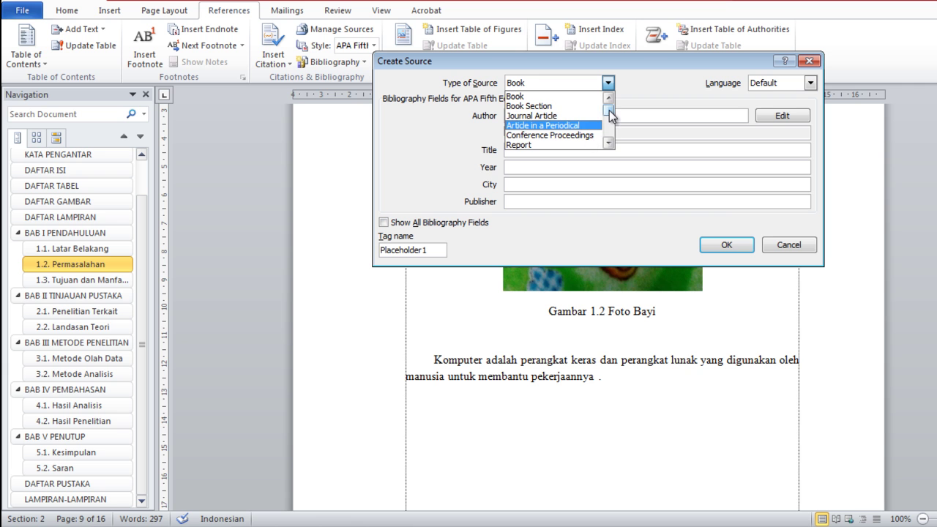
scroll(609, 118, "down", 1)
scroll(609, 119, "down", 1)
scroll(610, 120, "down", 1)
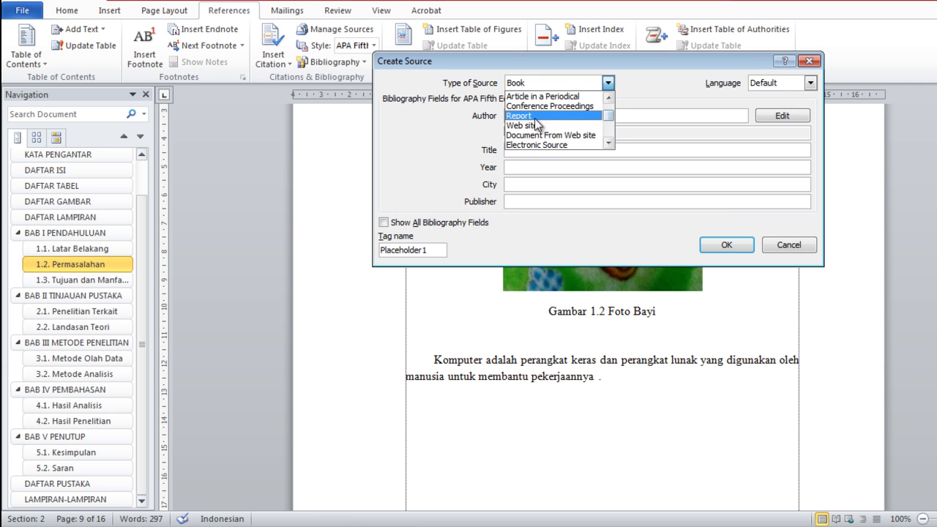
scroll(611, 122, "down", 2)
scroll(611, 121, "up", 3)
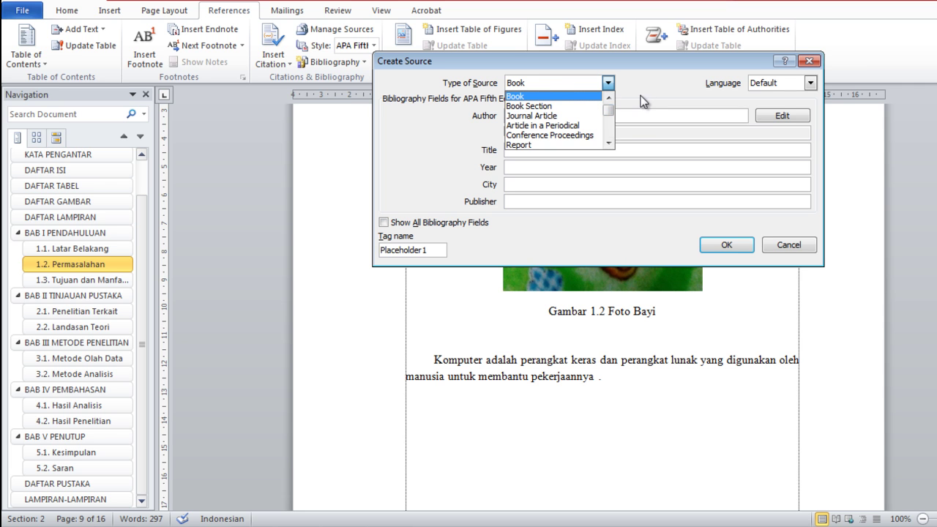
left_click(522, 97)
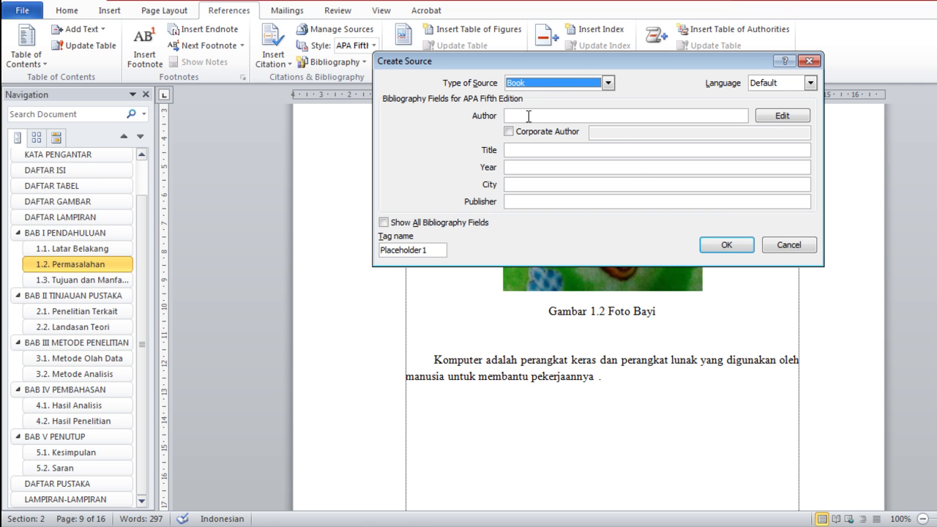
- Enter the author's name, title Aplikasi Komputer, 2019, Jakarta, Elex Media Komputindo, and insert the citation
left_click_drag(677, 64, 659, 72)
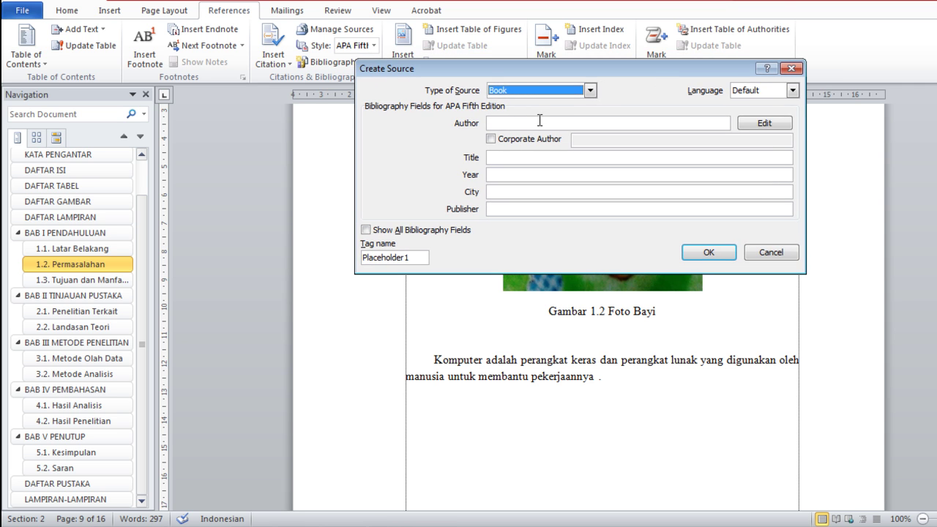
left_click(501, 123)
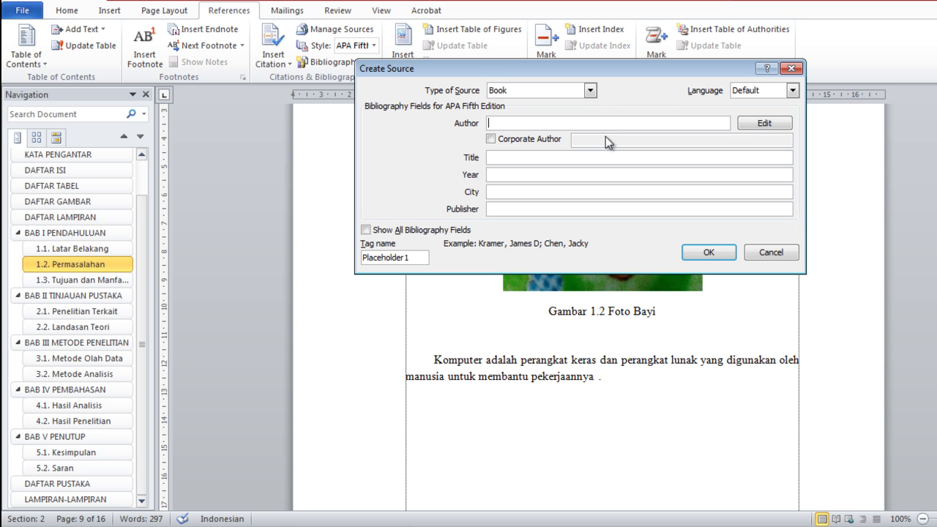
type("Abdul Rohm")
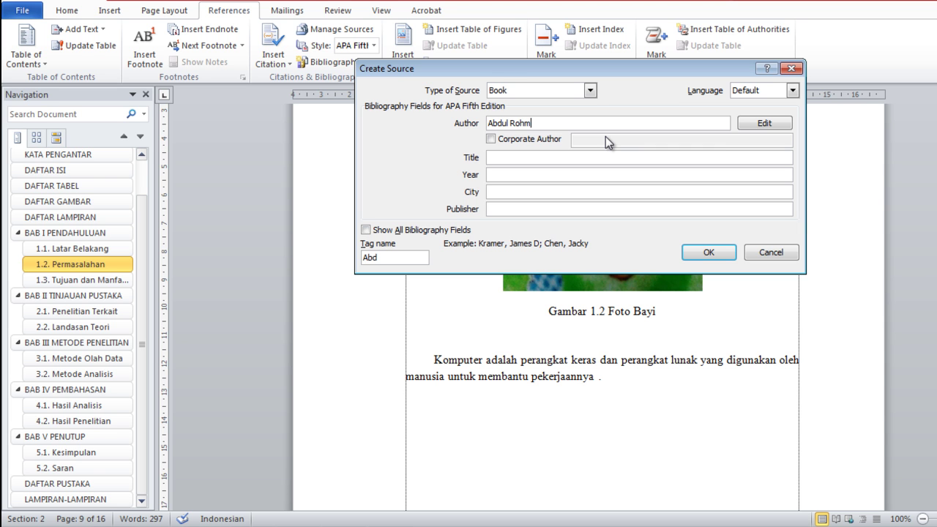
type("a")
type("n")
left_click(514, 157)
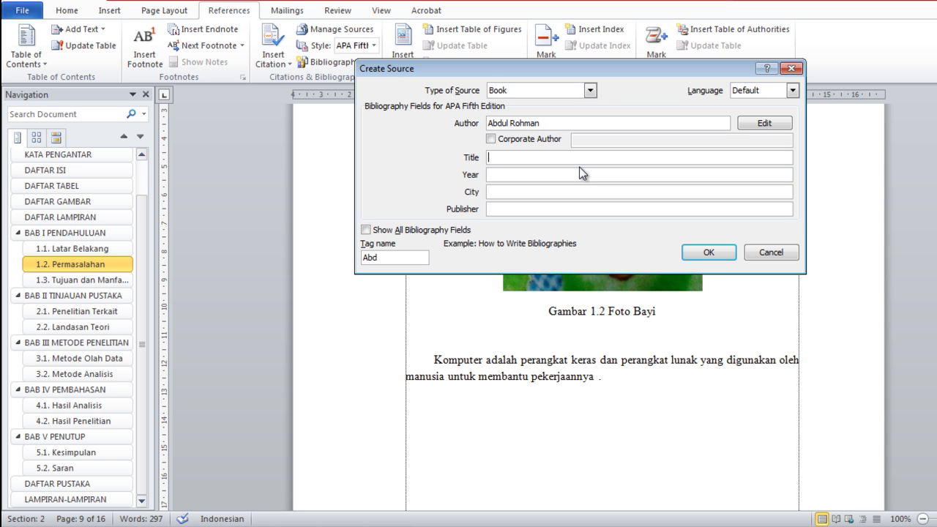
type("Aplikasi")
type(" Komputer")
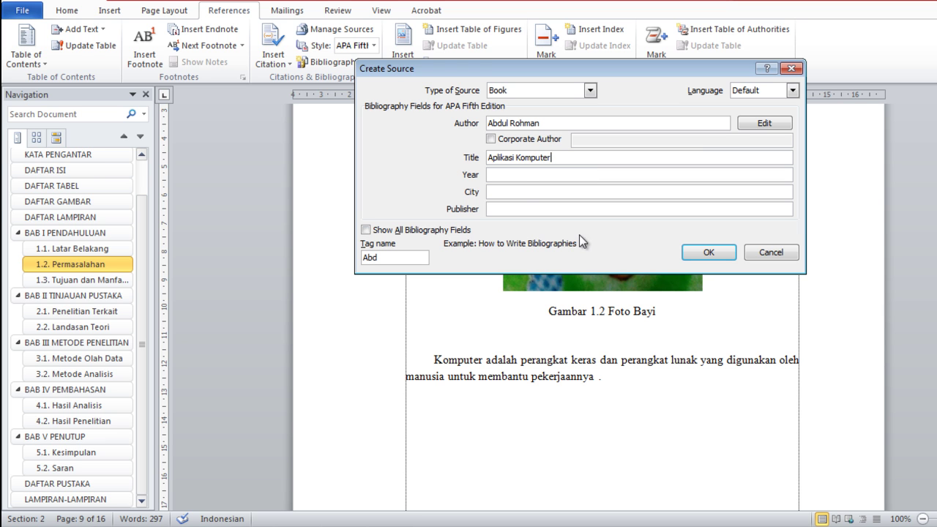
left_click(519, 179)
type("2019")
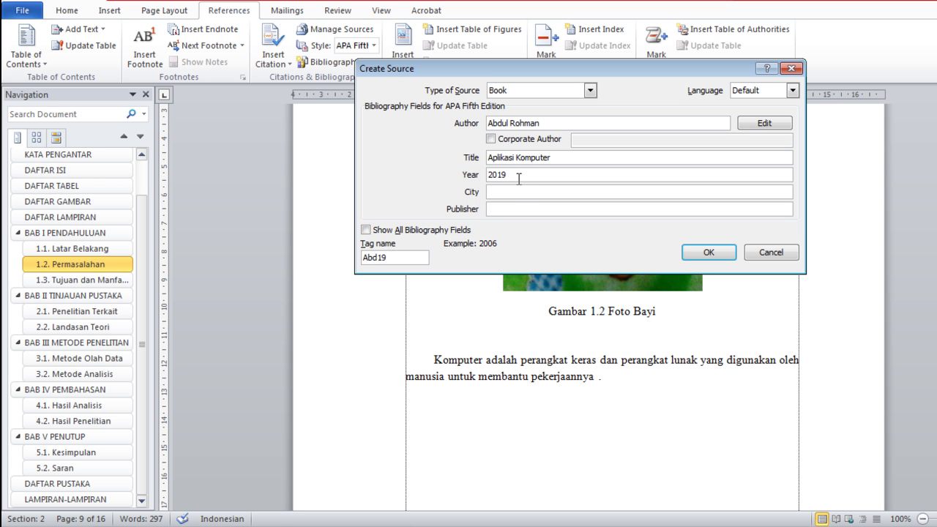
left_click(508, 193)
type("Jakarta")
left_click(498, 208)
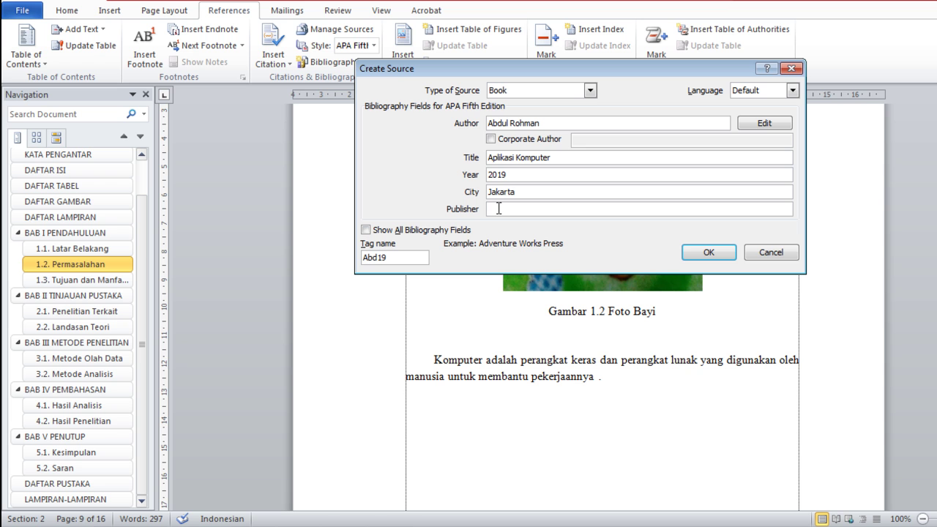
type("Elex ")
type("Medi")
type("a Komputindo")
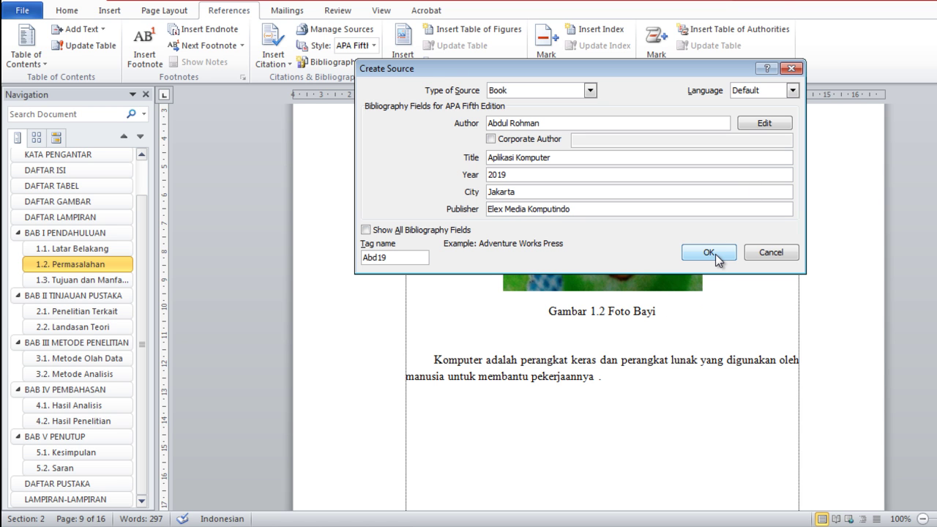
left_click(715, 254)
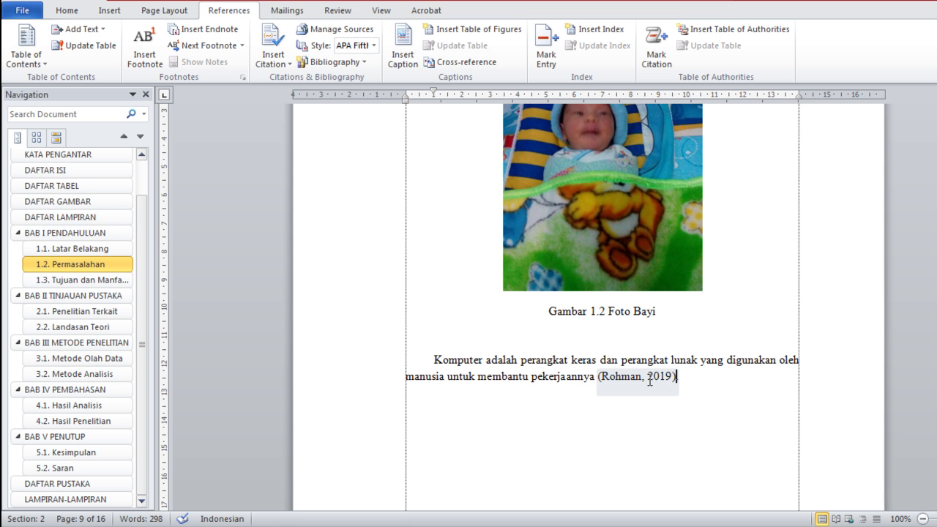
- Jump to BAB II TINJAUAN PUSTAKA and its 2.2 Landasan Teori section on page 11
left_click(696, 376)
type(".")
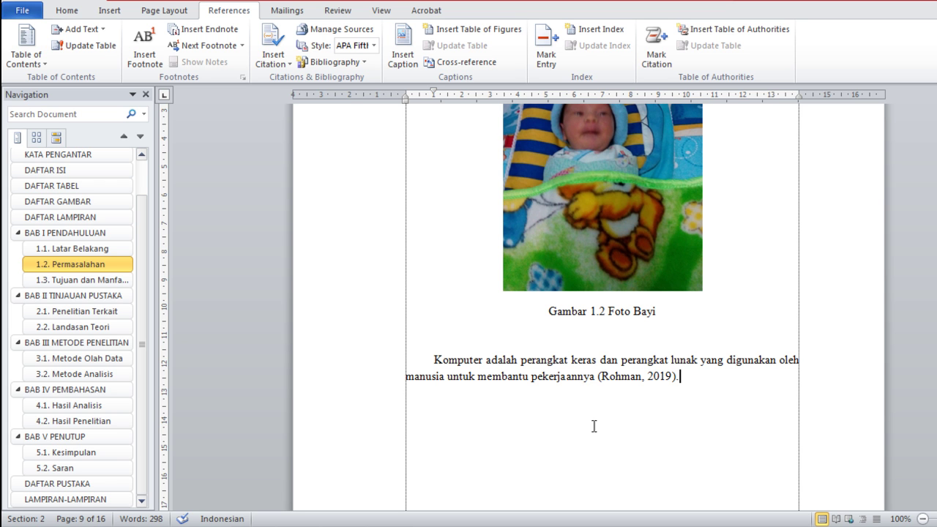
left_click(88, 296)
left_click(560, 407)
scroll(561, 408, "down", 2)
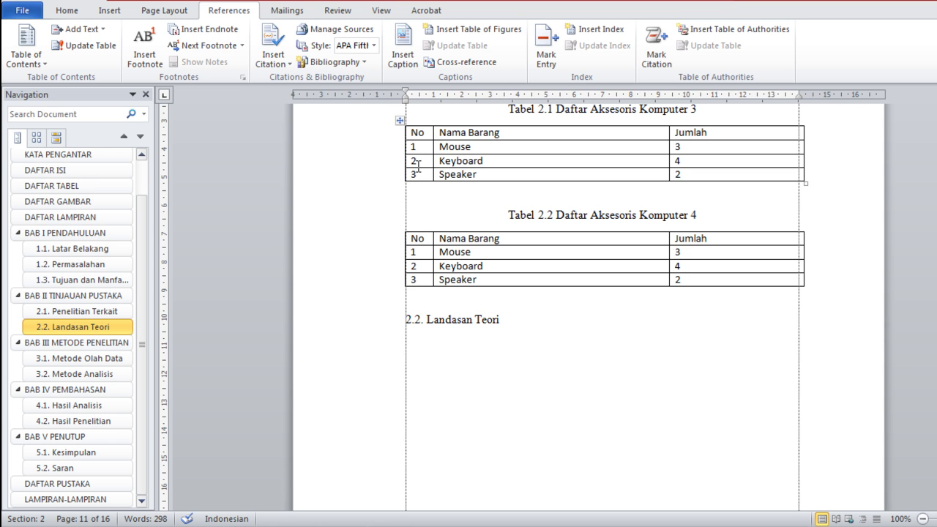
- Type an indented paragraph citing a researcher: computers serve every field, individually or in groups
left_click_drag(406, 88, 433, 103)
type("Hasil")
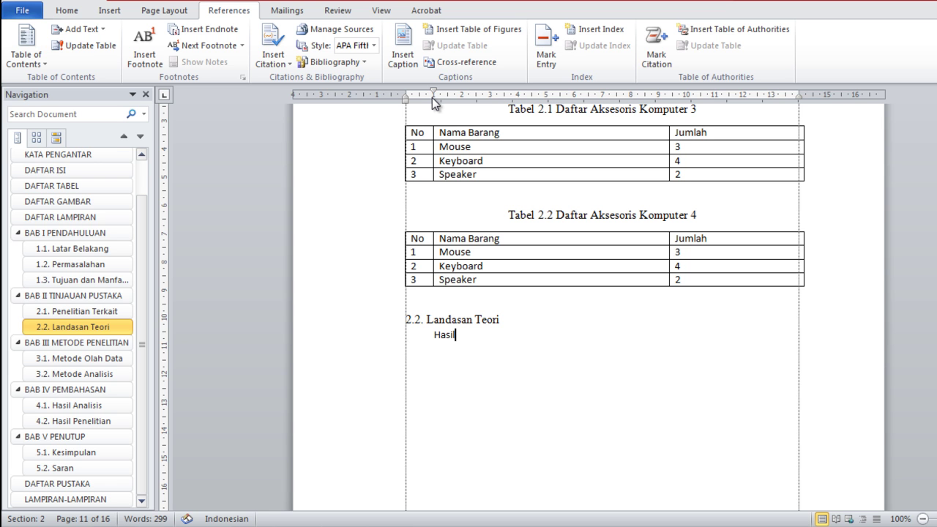
type(" dari")
type(" penelitian")
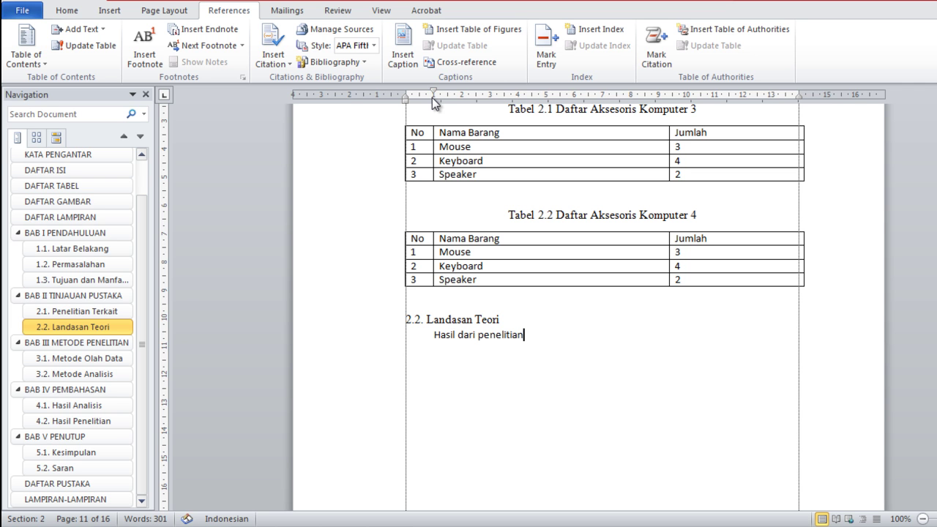
type("he")
key("BackSpace")
key("BackSpace")
type("Hendi, bahwa")
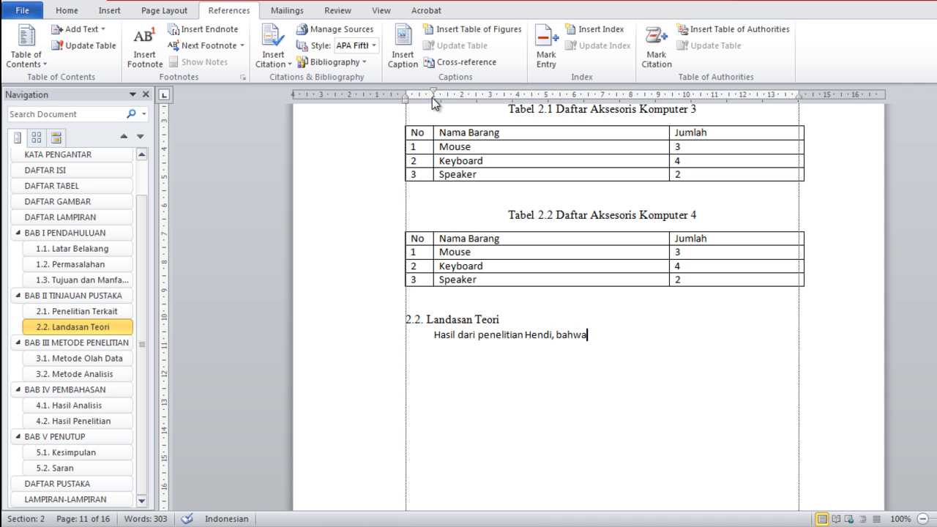
type(" komputer")
type(" dapat")
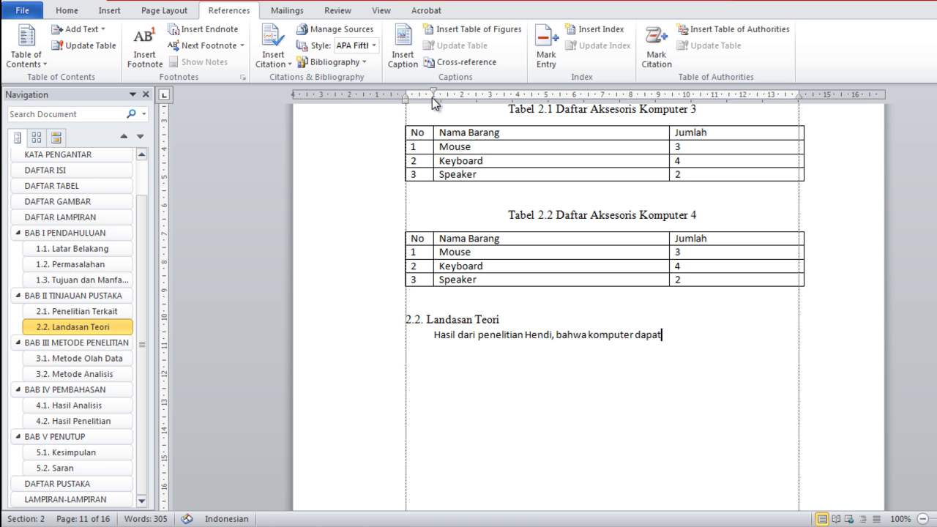
type(" digunakan u")
type("ntuk")
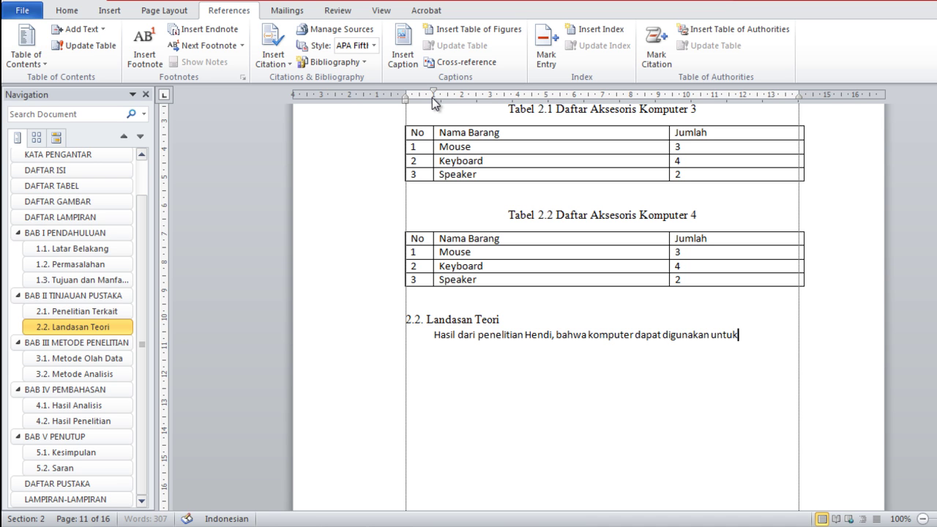
type(" keperluan")
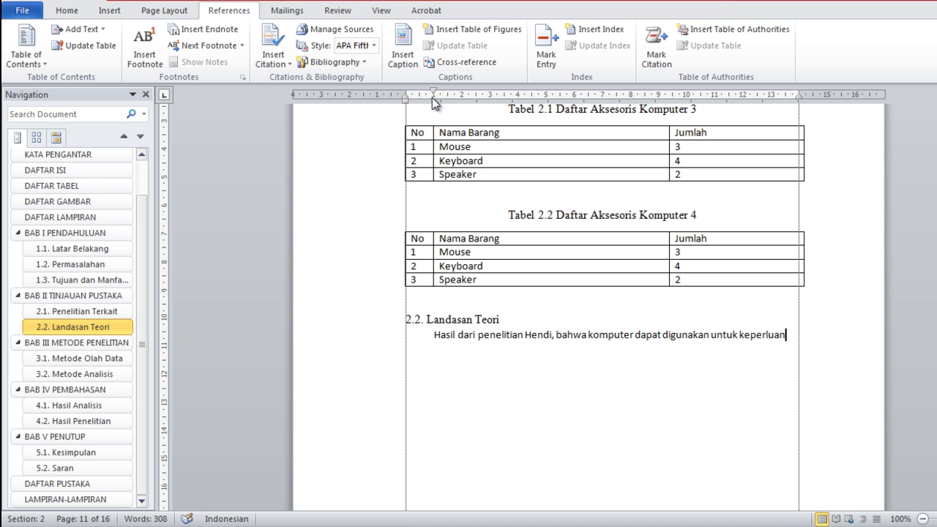
type(" semua")
type(" buid")
type("an")
key("BackSpace")
key("BackSpace")
key("BackSpace")
type("idang")
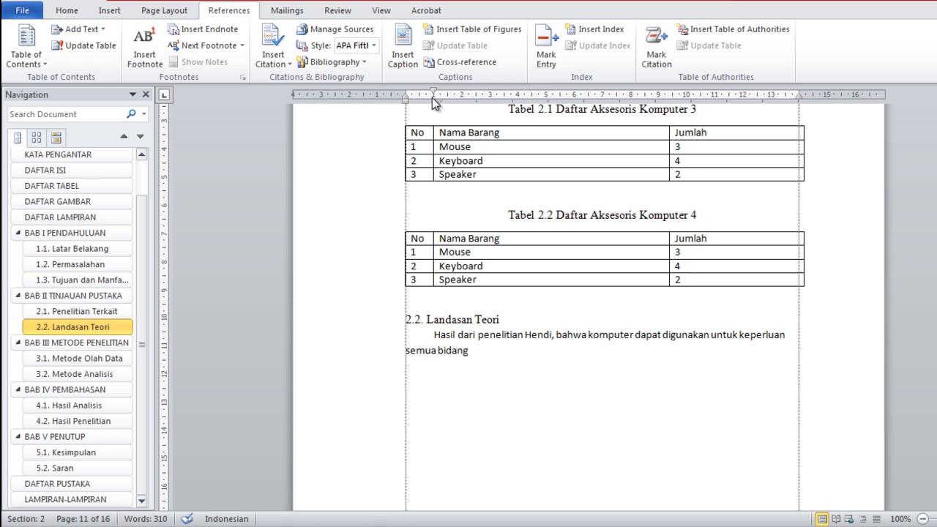
type(" baik individu maupun kelo")
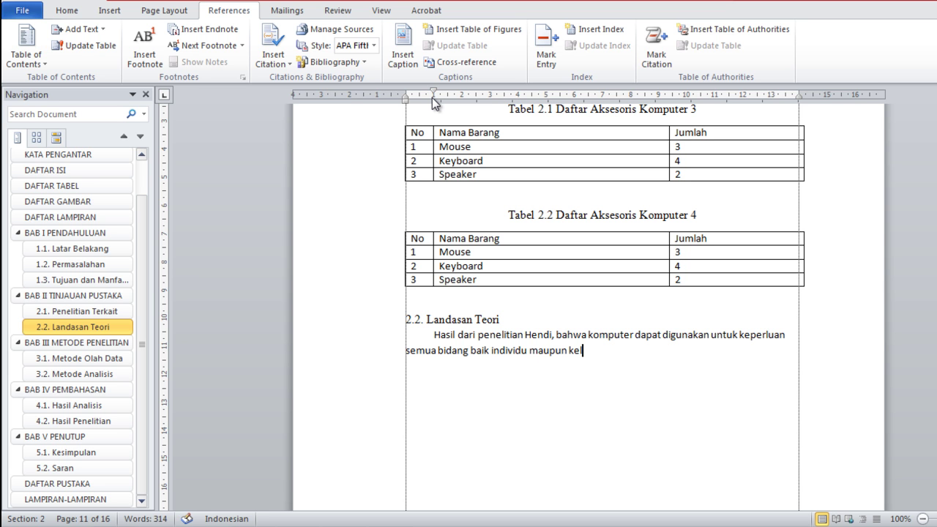
type("mpok")
type(" denganm")
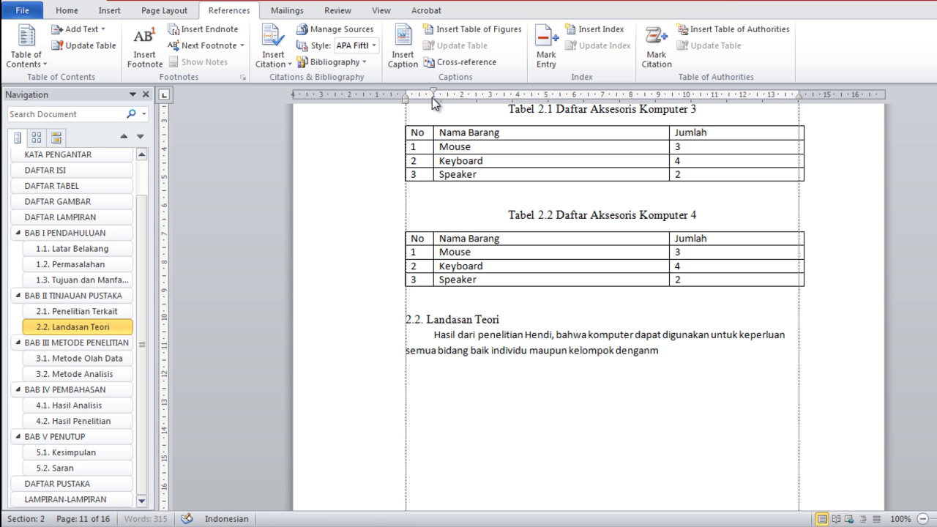
key("BackSpace")
key("BackSpace")
key("BackSpace")
key("BackSpace")
key("BackSpace")
key("BackSpace")
key("BackSpace")
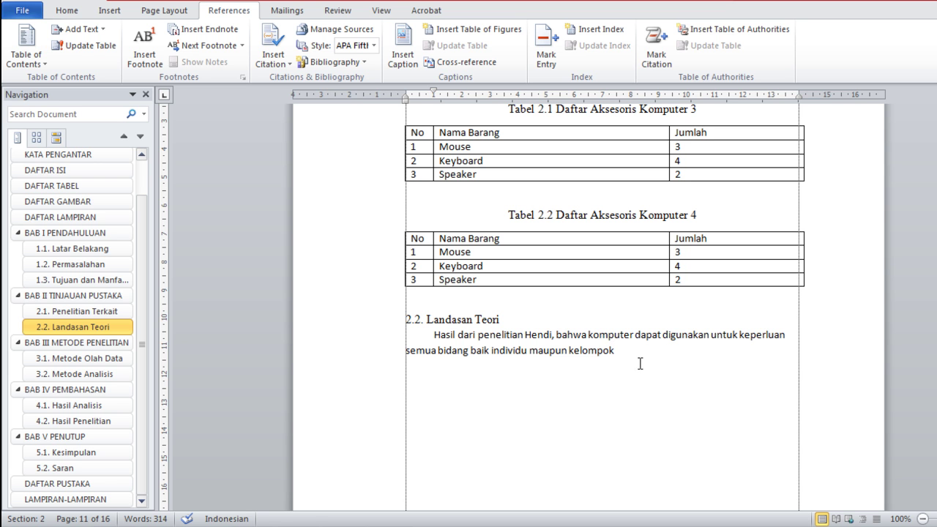
- Format the Landasan Teori paragraph as Times New Roman 12 pt, justified
left_click_drag(627, 356, 419, 341)
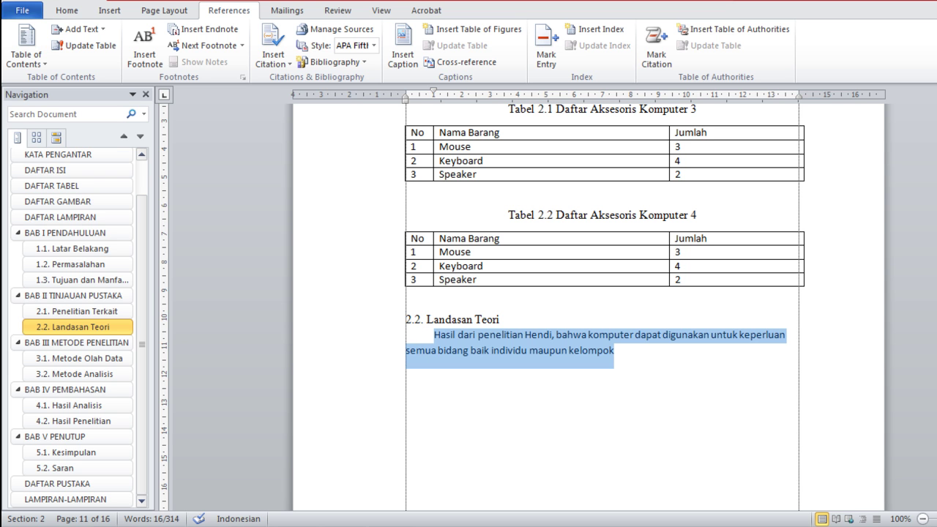
left_click(67, 11)
left_click(184, 36)
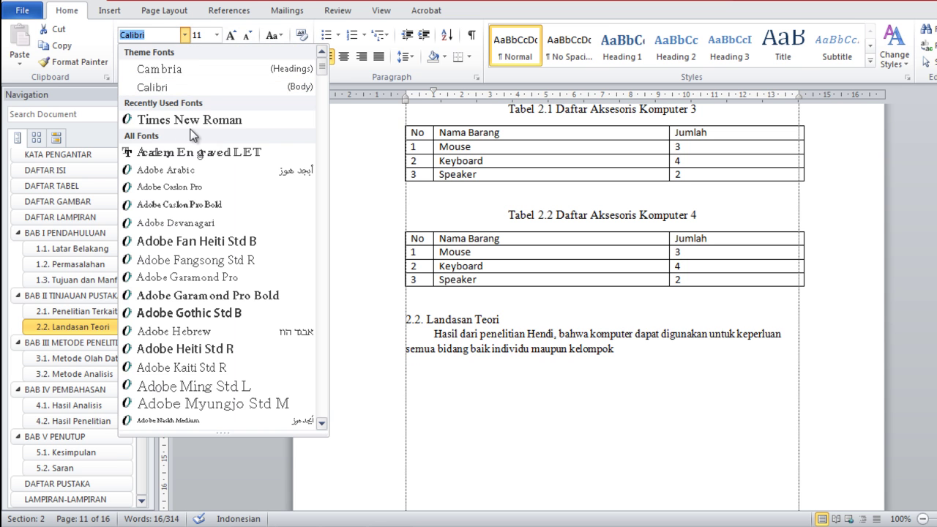
left_click(192, 121)
left_click(217, 35)
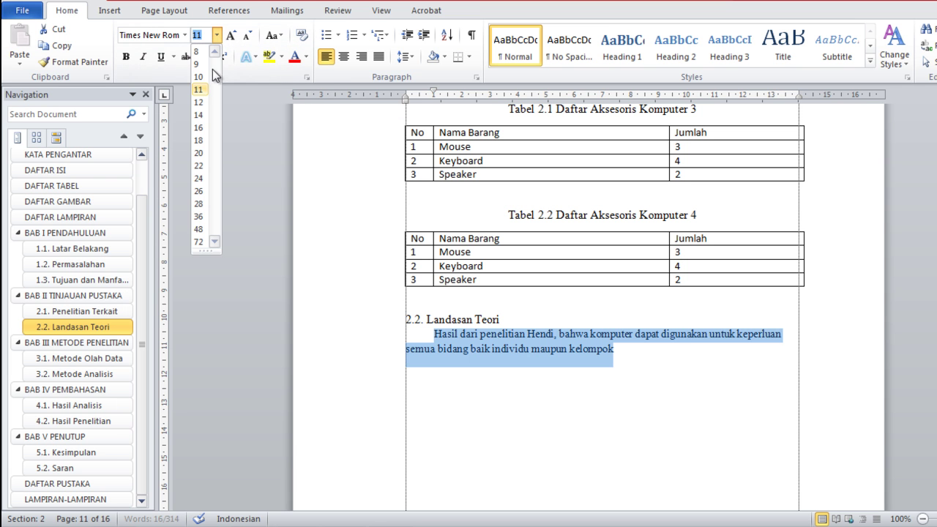
left_click(203, 104)
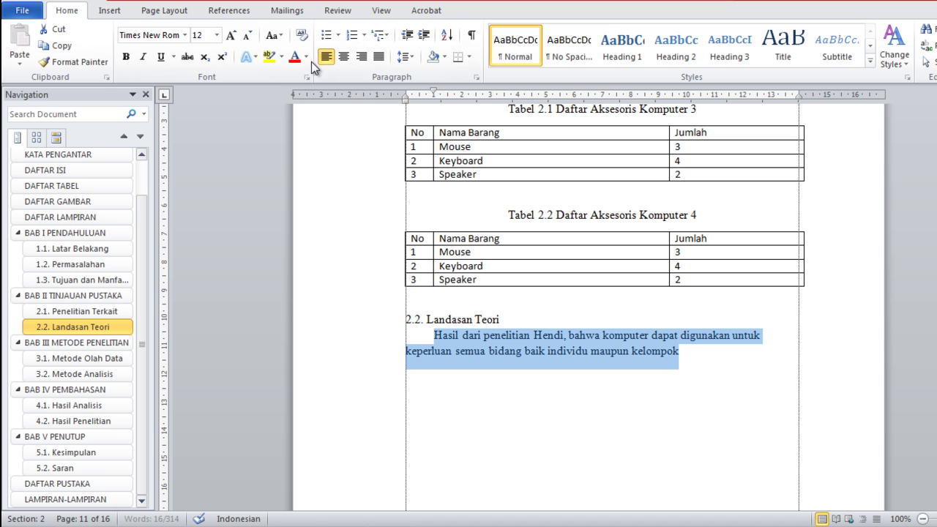
left_click(378, 57)
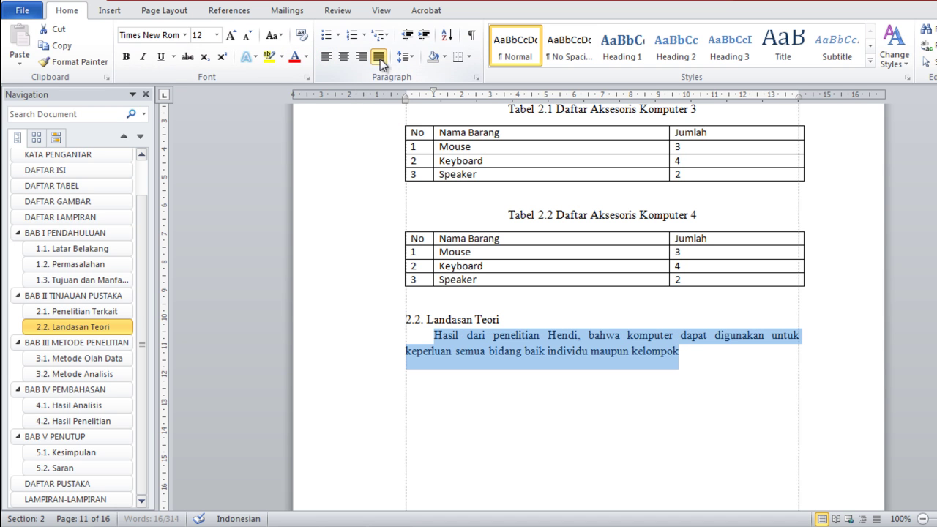
left_click(686, 354)
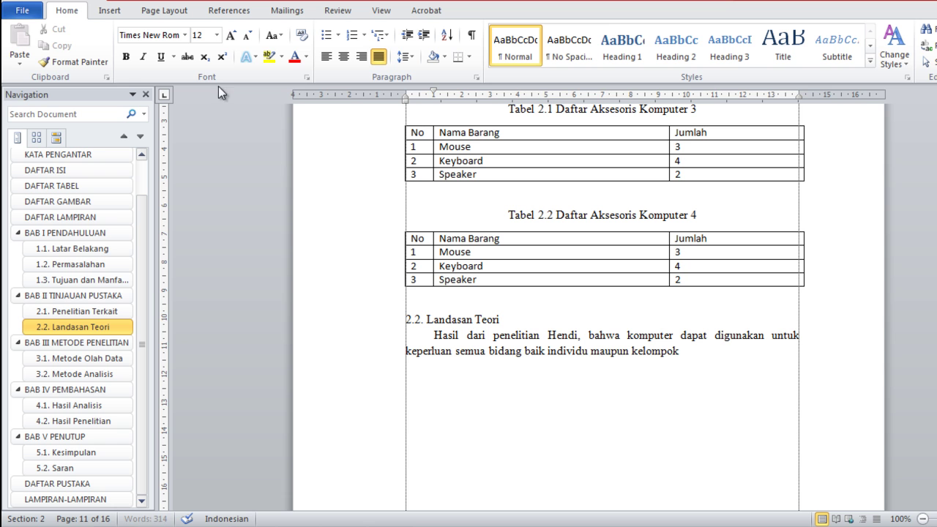
- Begin adding a new citation source of type Journal Article from the References tab
left_click(235, 13)
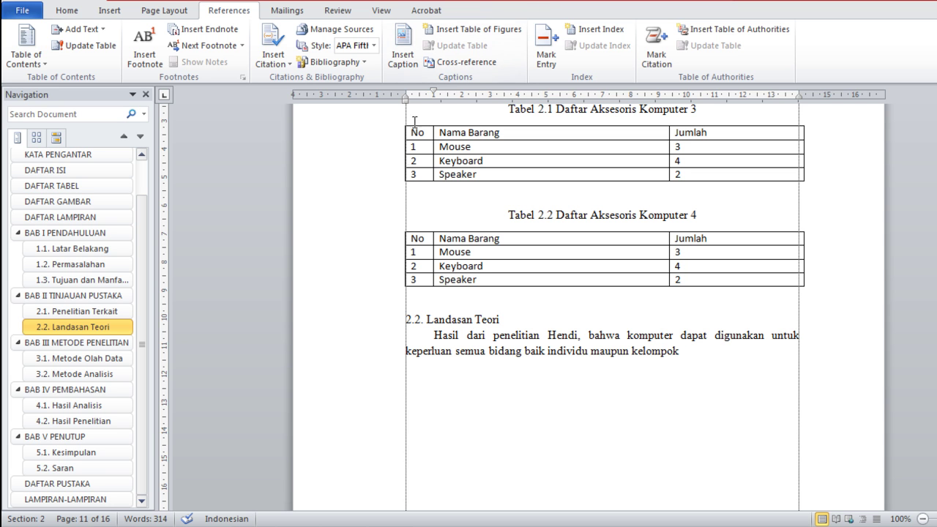
left_click(290, 66)
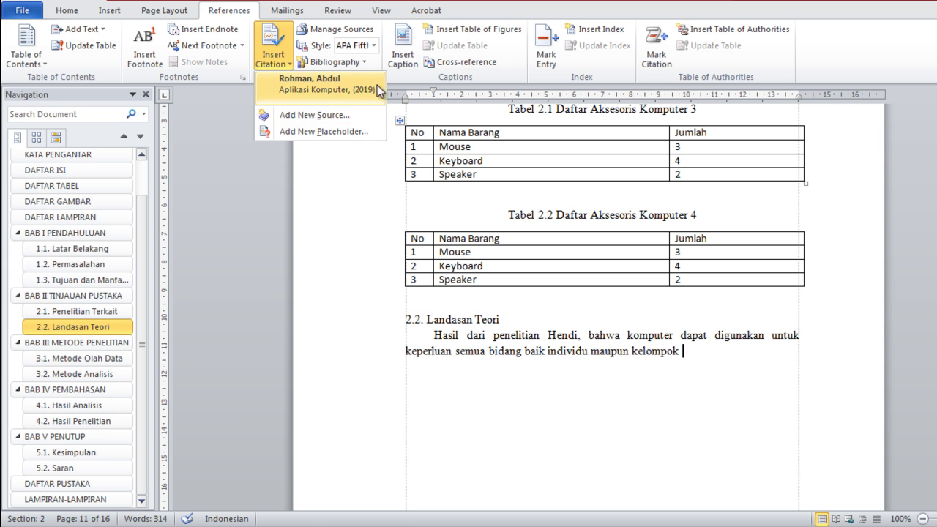
left_click(332, 119)
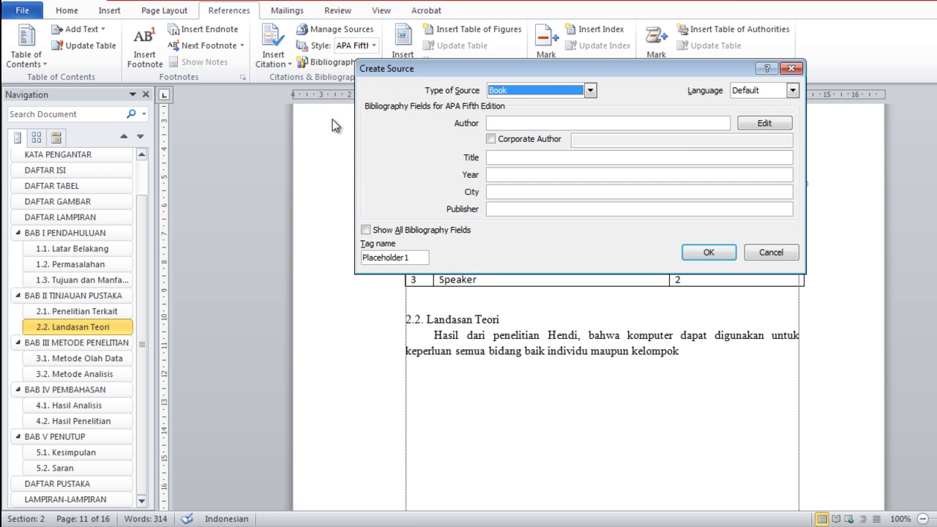
left_click(590, 91)
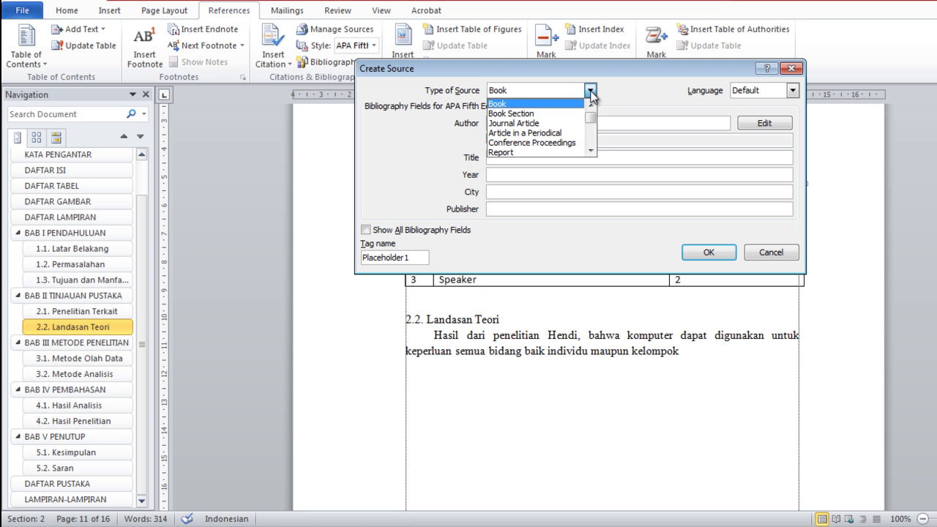
left_click(527, 124)
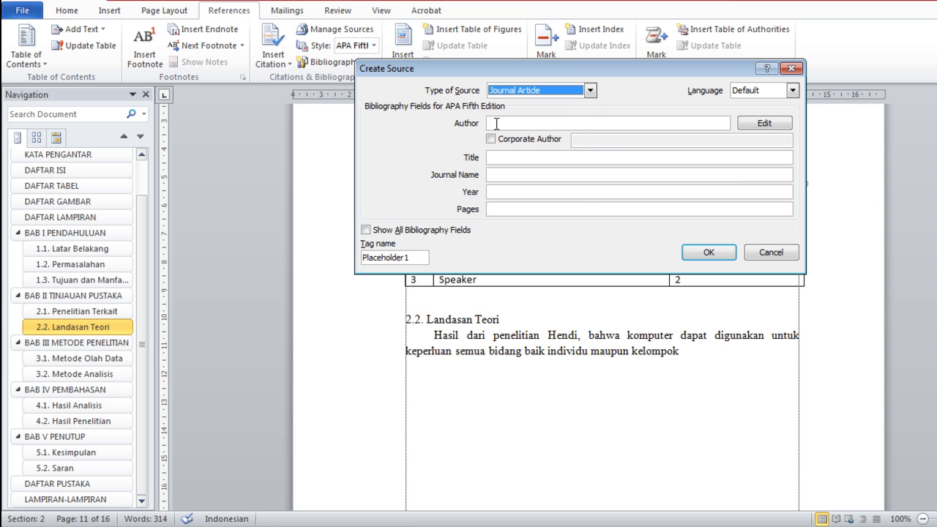
- Enter the author, title 'Komputer untuk semua bidang', journal Dinamika Sains, year 2020, pages 1-20, and insert the citation
left_click(524, 121)
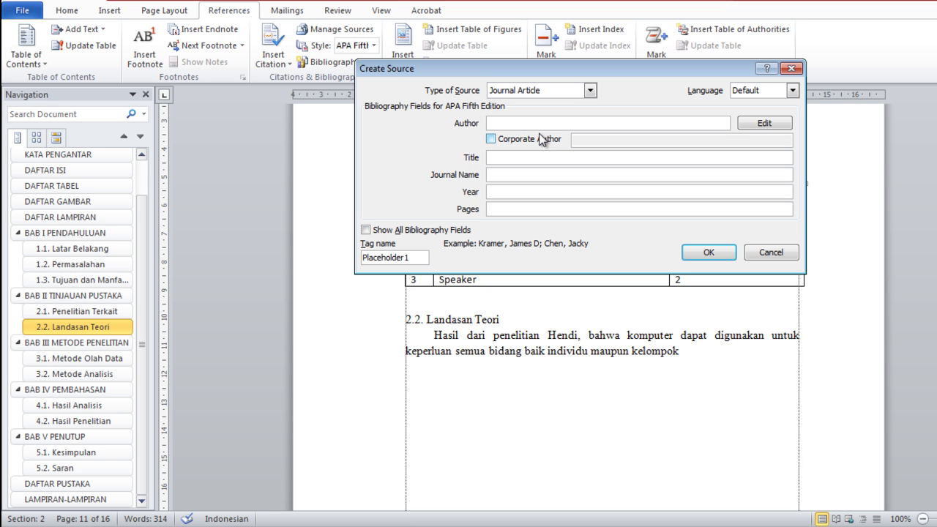
type("Hendi ")
type("Kur")
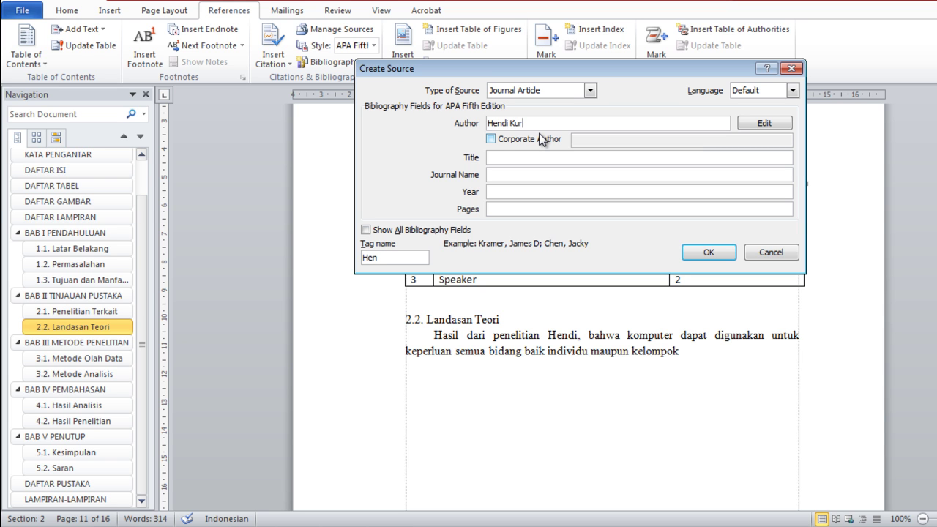
type("niawan")
left_click(520, 157)
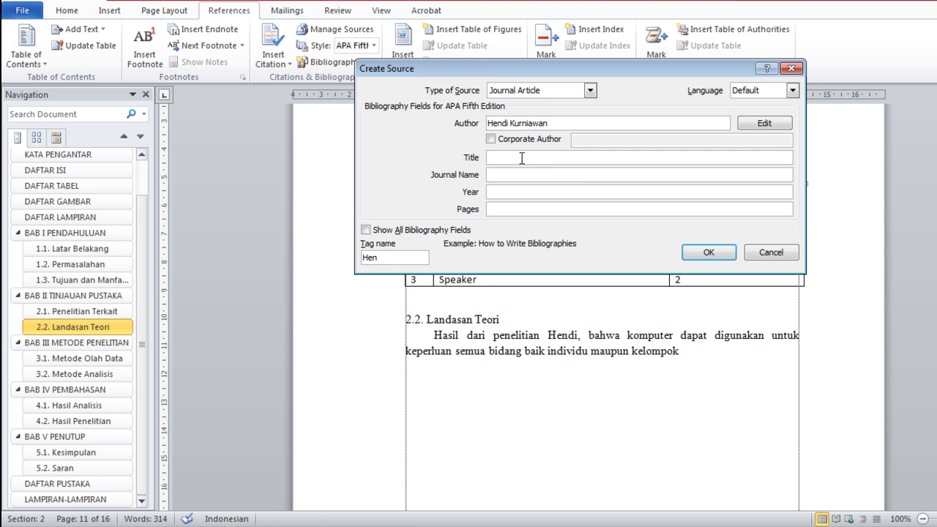
type("Kompu")
type("ter u")
type("ntuk s")
type("emua bi")
type("dang")
left_click(515, 177)
type("Dinami")
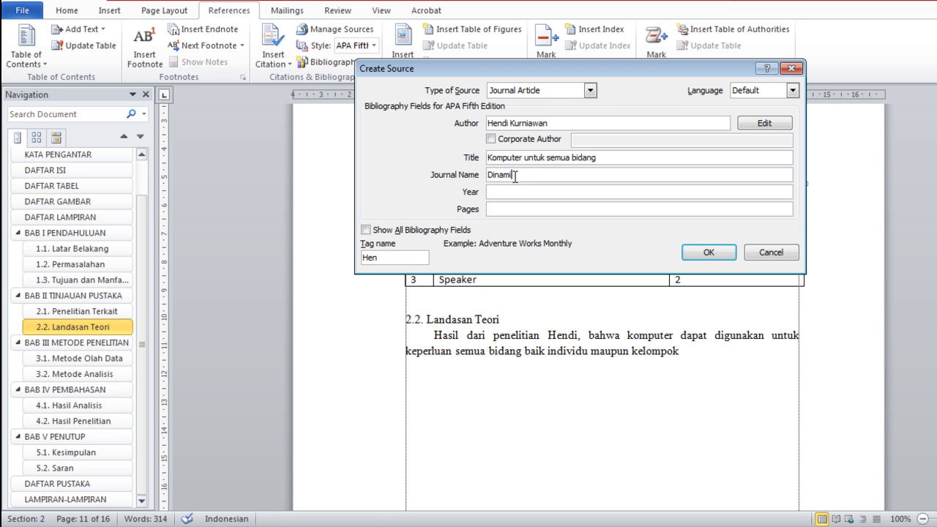
type("ka Sains")
left_click(539, 188)
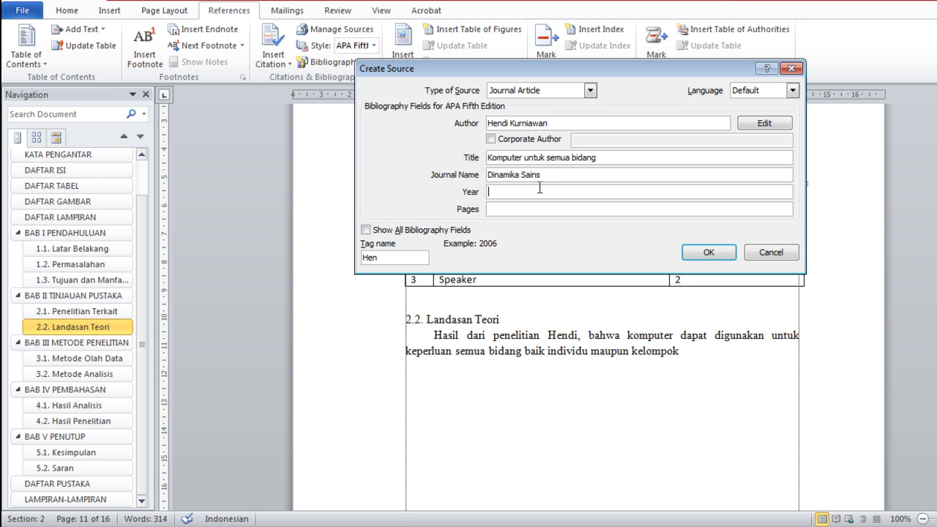
type("2020")
left_click(497, 210)
type("1-")
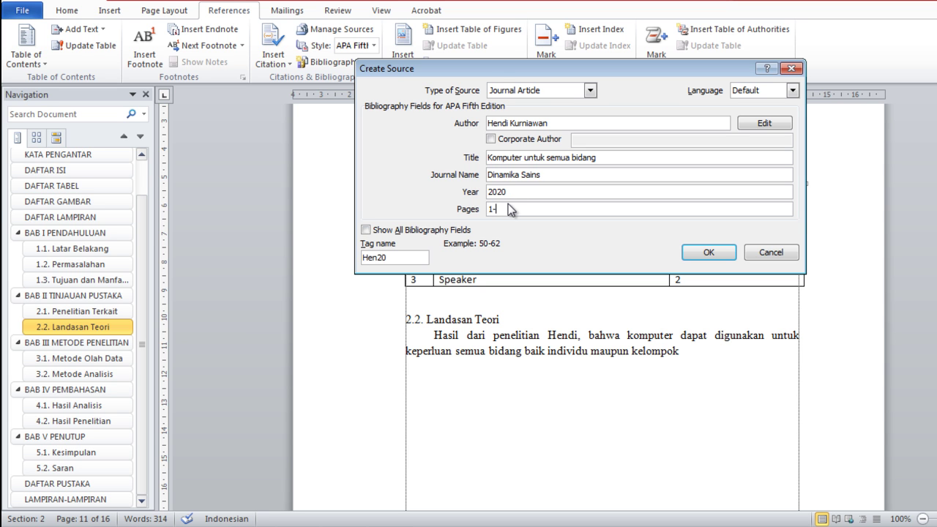
type("20")
left_click(708, 254)
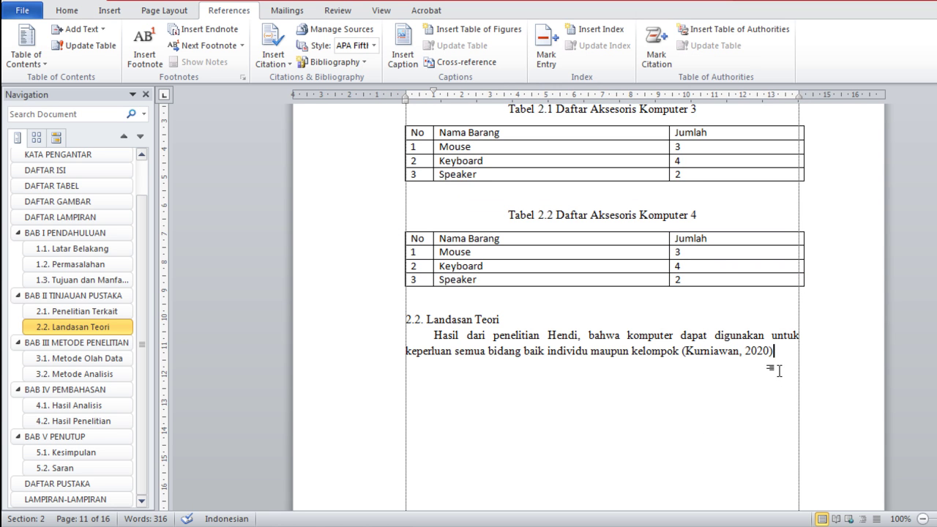
- End the cited sentence with a period and scroll back to review the document
type(".")
left_click(514, 322)
scroll(629, 391, "up", 5)
scroll(628, 390, "up", 5)
scroll(629, 390, "up", 5)
scroll(629, 390, "up", 5)
scroll(628, 390, "down", 5)
scroll(628, 390, "down", 5)
scroll(629, 390, "down", 3)
scroll(629, 390, "up", 5)
scroll(628, 390, "up", 5)
scroll(629, 390, "up", 5)
scroll(629, 391, "down", 5)
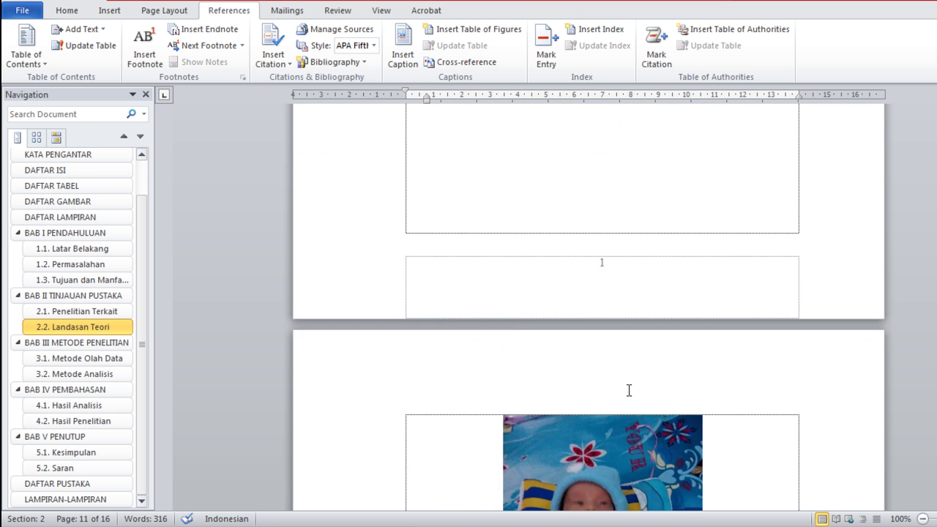
scroll(628, 390, "down", 10)
- Check the 2019 citation in 1.2 Permasalahan, then return to the Landasan Teori paragraph
left_click_drag(433, 356, 515, 357)
left_click(652, 385)
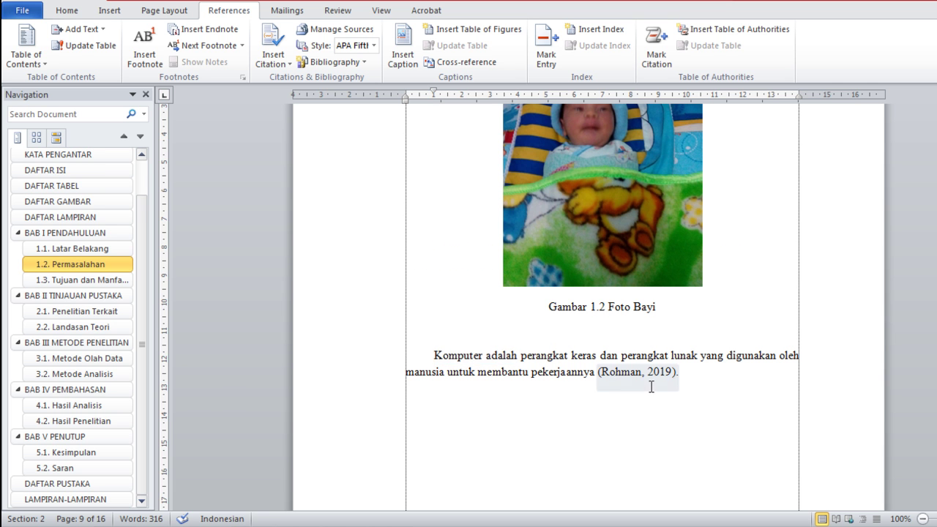
scroll(651, 386, "down", 10)
scroll(650, 387, "down", 5)
scroll(651, 386, "down", 10)
scroll(651, 386, "down", 6)
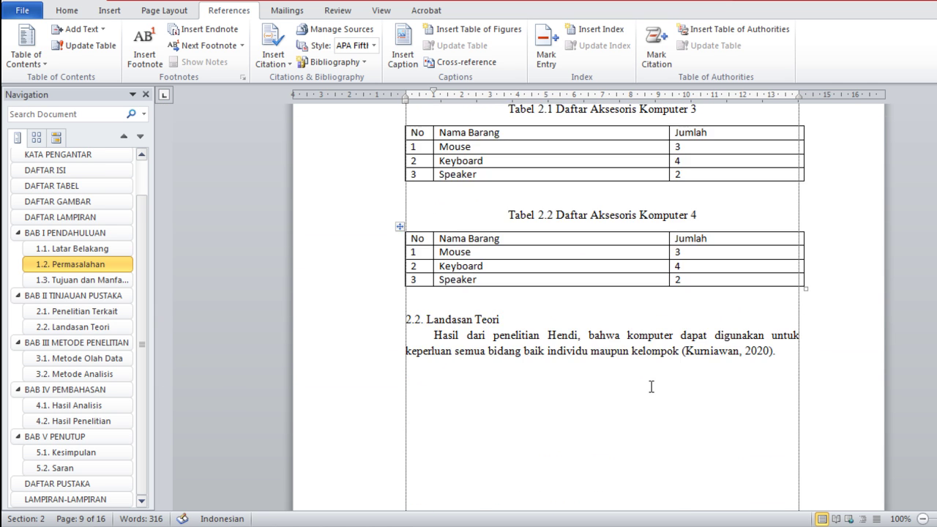
left_click(539, 334)
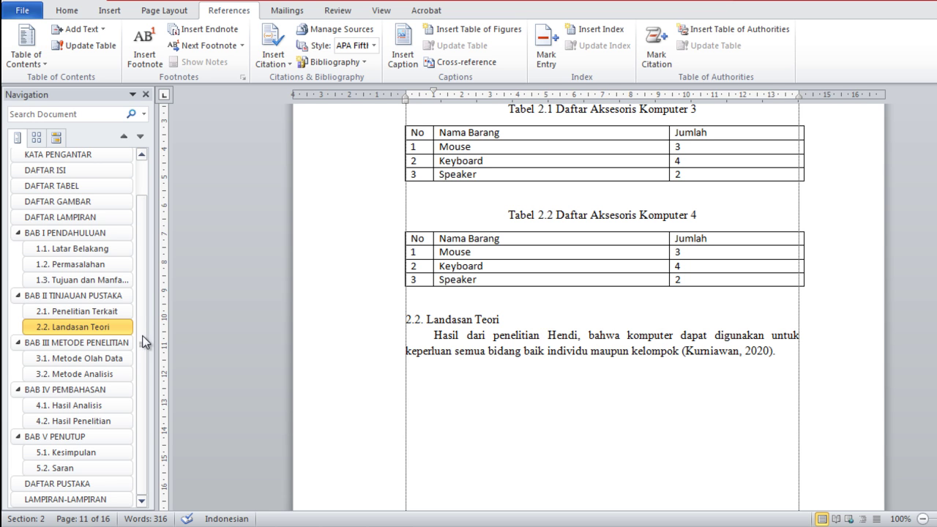
- Make the DAFTAR PUSTAKA heading centered, bold and 14 pt, with the caret on the line below
left_click(90, 483)
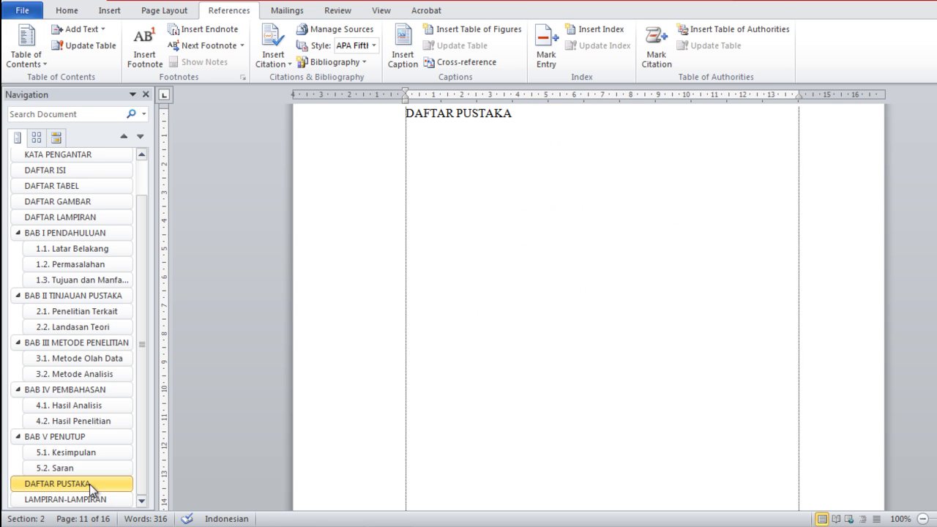
scroll(513, 220, "up", 3)
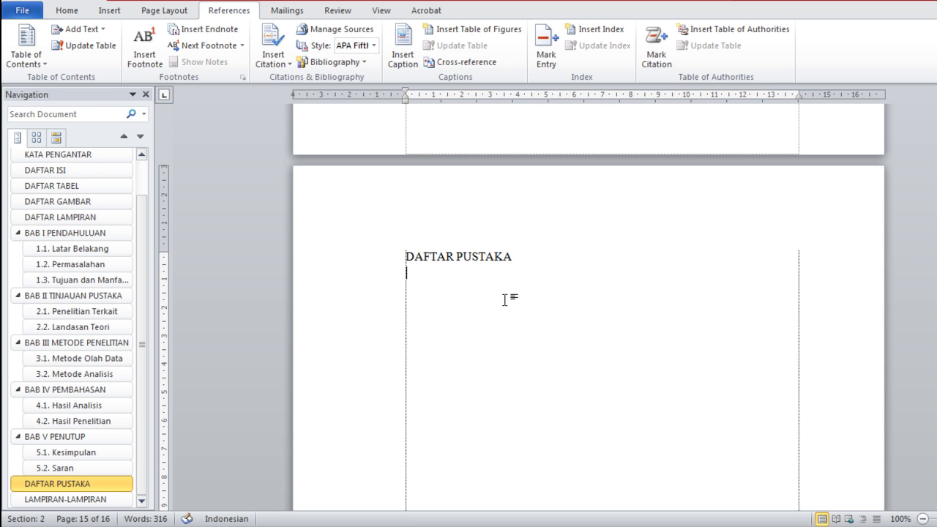
left_click(381, 267)
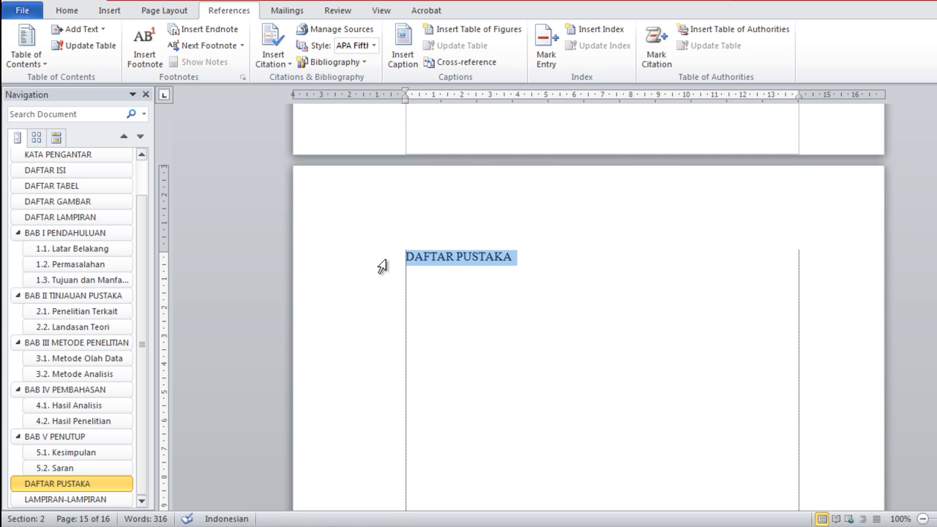
left_click(68, 11)
left_click(344, 58)
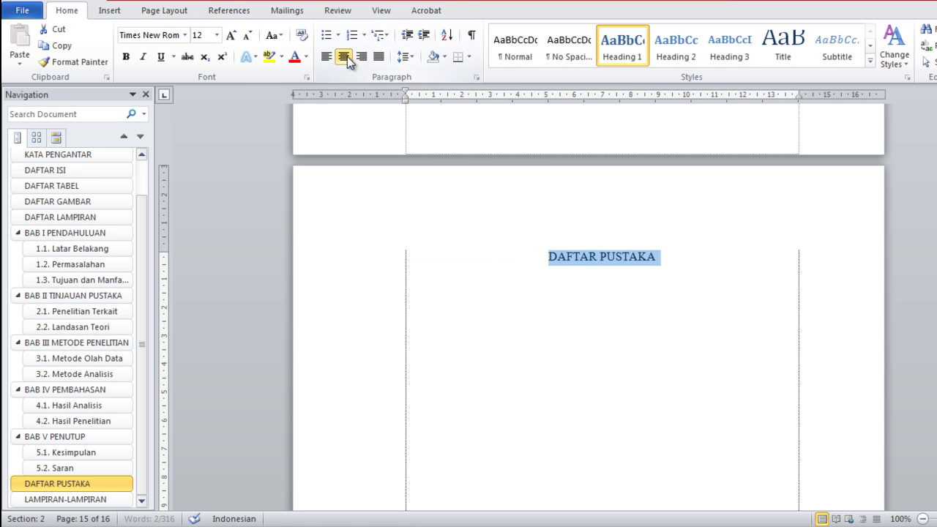
left_click(232, 36)
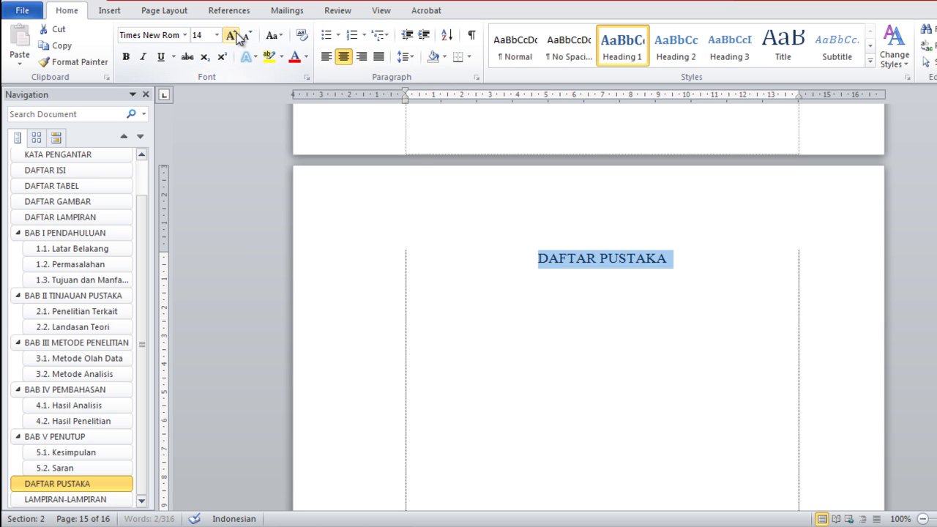
left_click(128, 57)
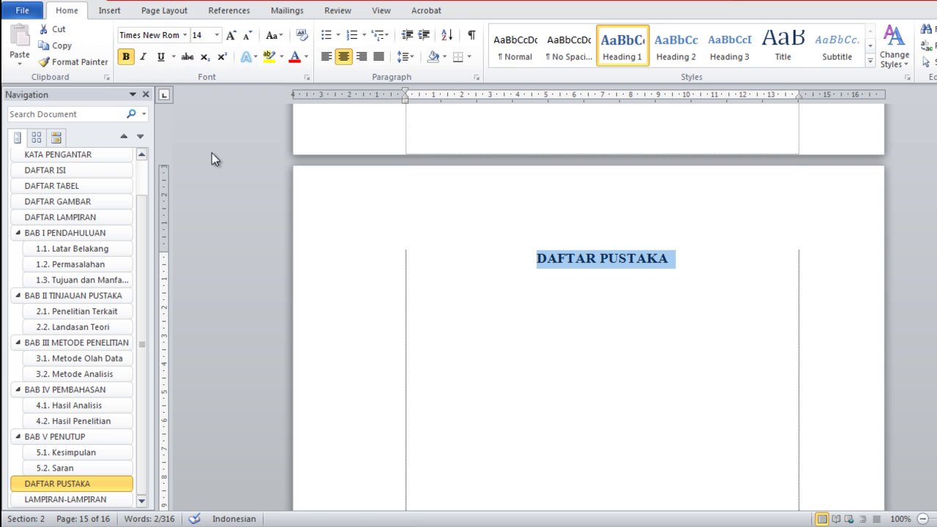
left_click(435, 302)
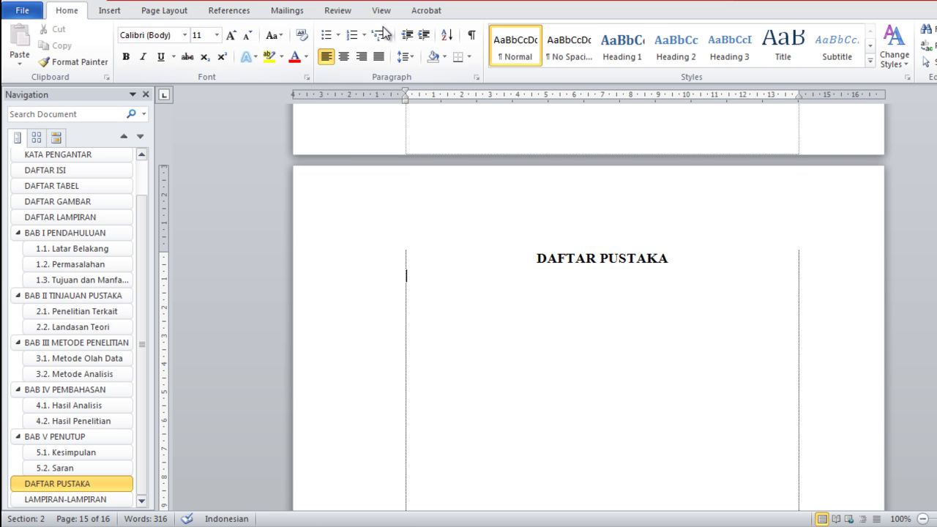
left_click(232, 11)
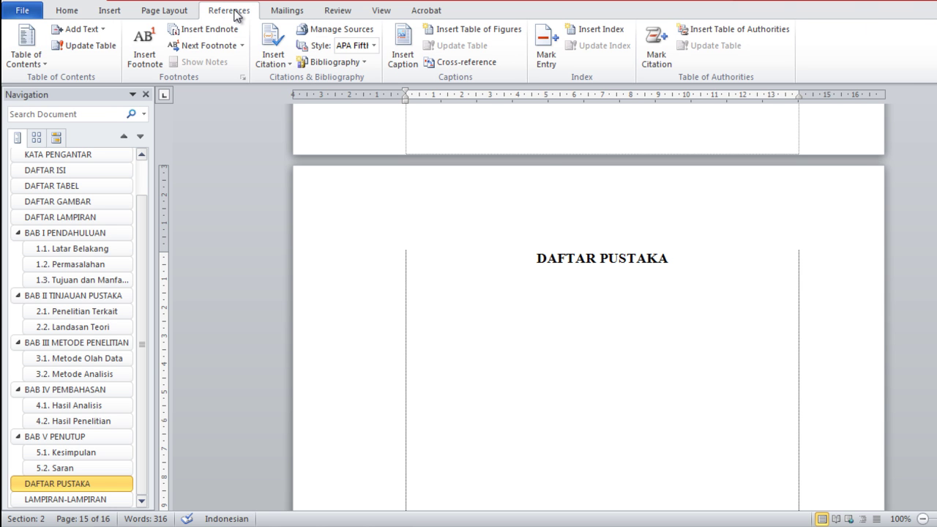
- Insert the built-in Bibliography under DAFTAR PUSTAKA, then check the chapters and come back
left_click(368, 67)
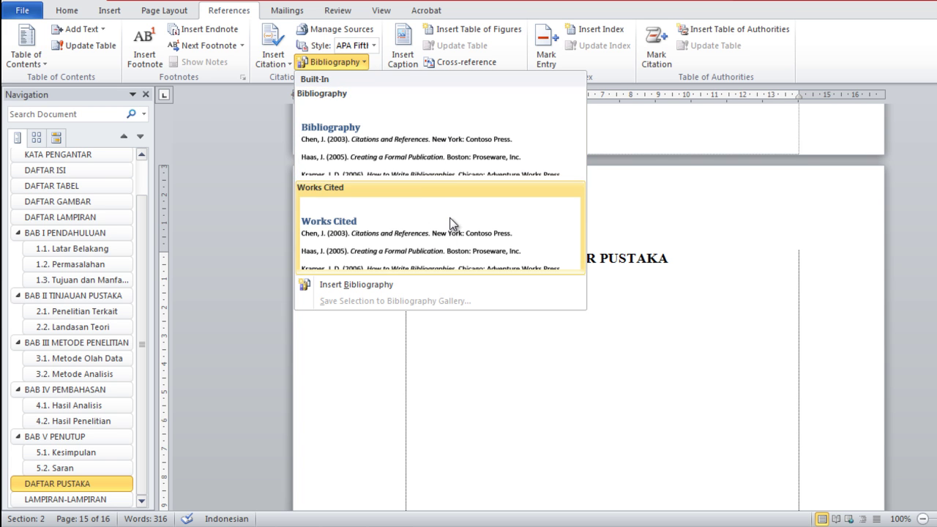
left_click(476, 158)
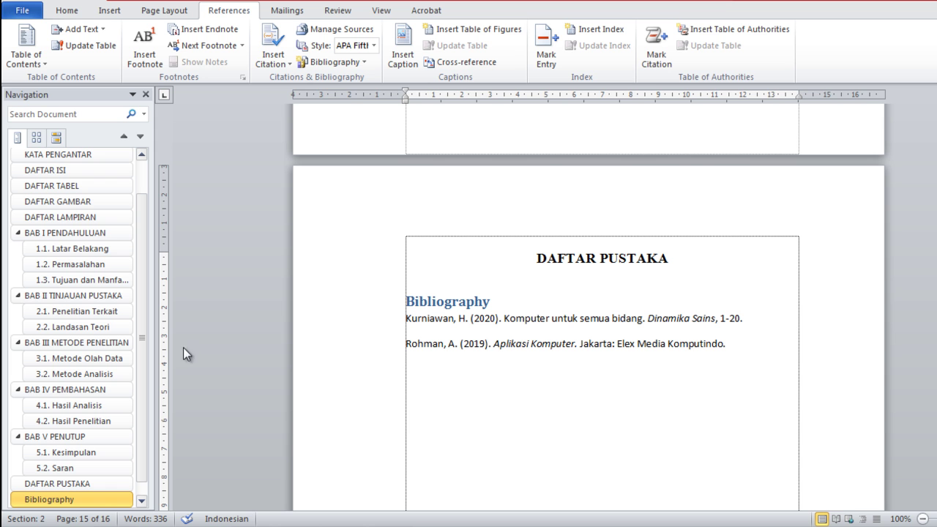
left_click(87, 240)
left_click(91, 296)
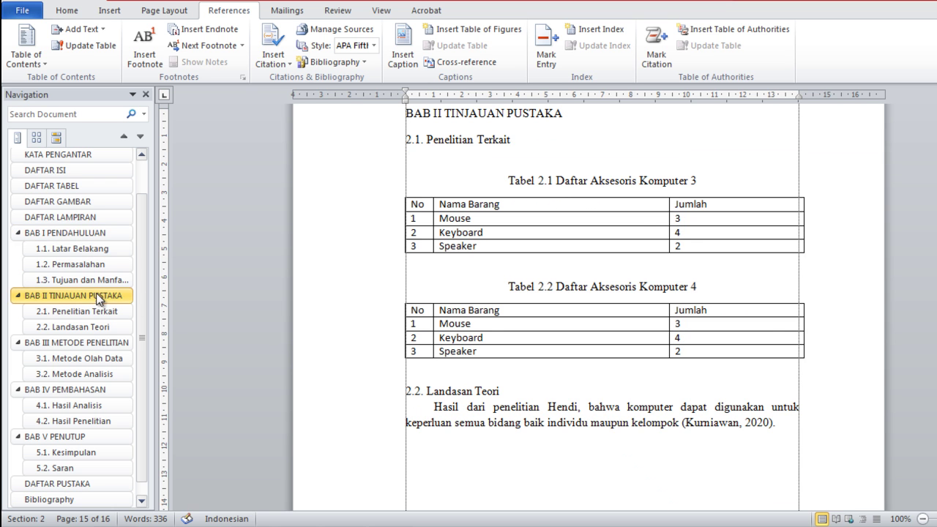
left_click(73, 485)
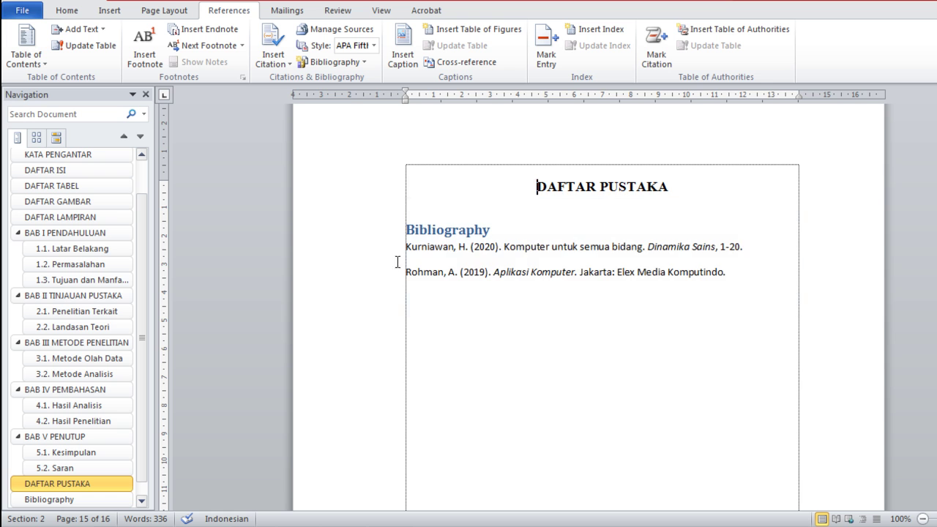
- Delete the 'Bibliography' title and set both entries to Times New Roman 12 pt
left_click(496, 232)
key("BackSpace")
key("BackSpace")
key("BackSpace")
key("BackSpace")
key("BackSpace")
key("BackSpace")
key("BackSpace")
key("BackSpace")
key("BackSpace")
key("BackSpace")
key("BackSpace")
key("BackSpace")
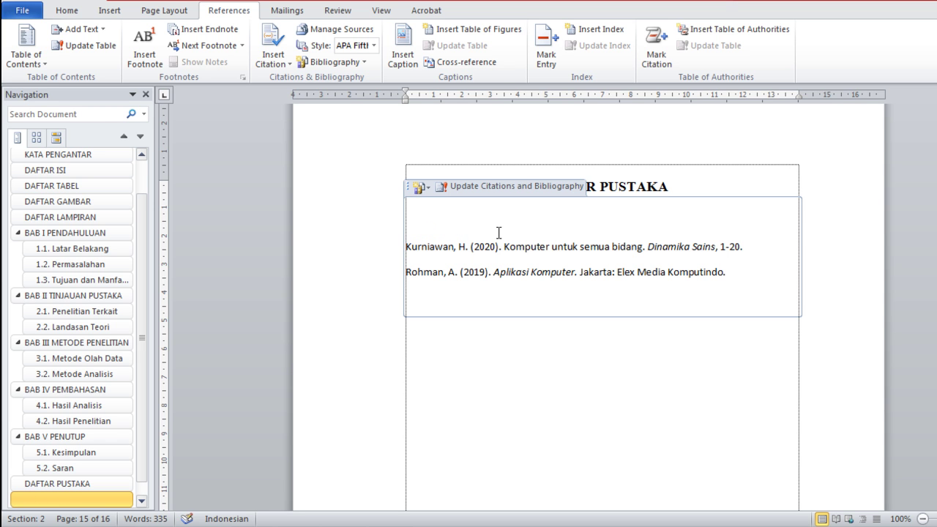
mouse_move(736, 275)
left_mouse_down()
mouse_move(530, 284)
mouse_move(404, 245)
left_mouse_up()
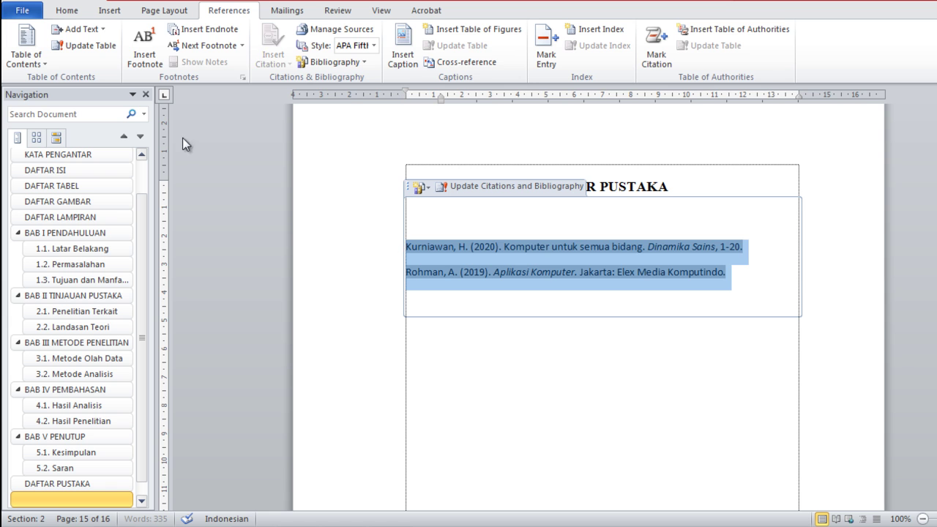
left_click(82, 9)
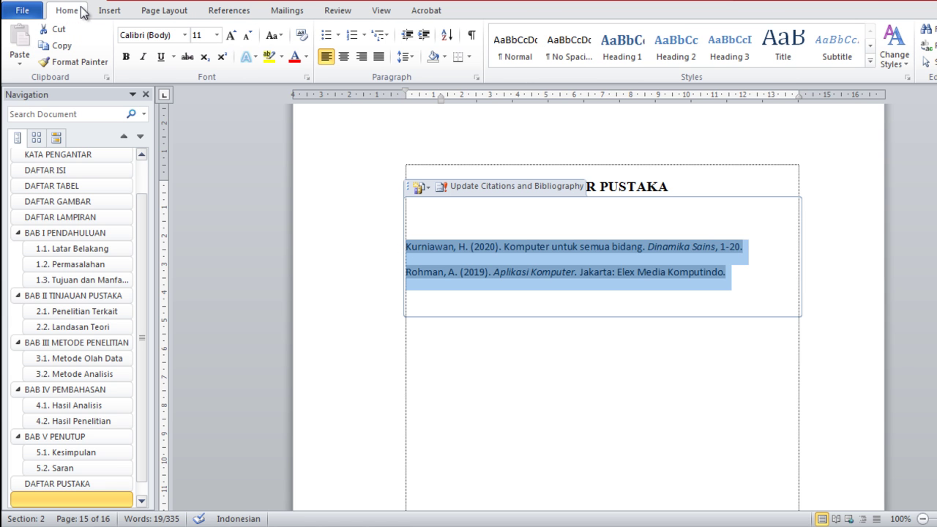
left_click(185, 36)
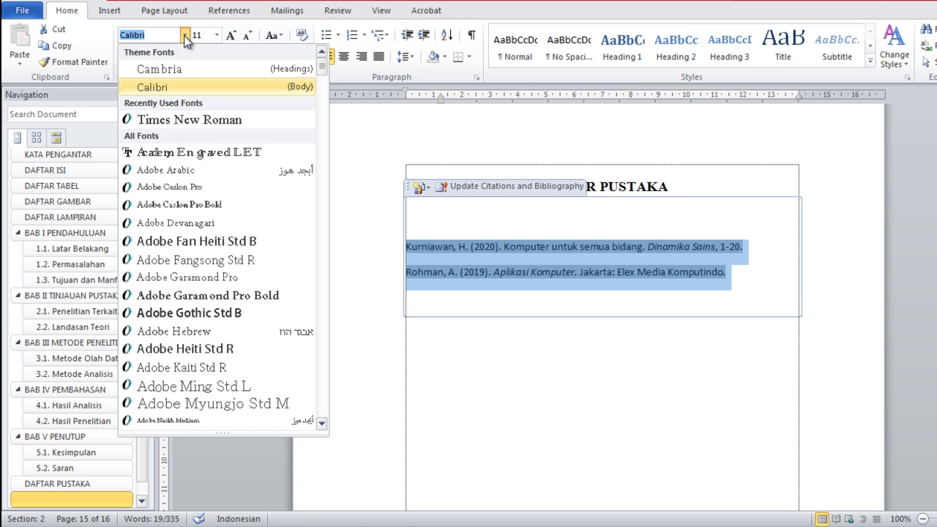
left_click(188, 120)
left_click(216, 35)
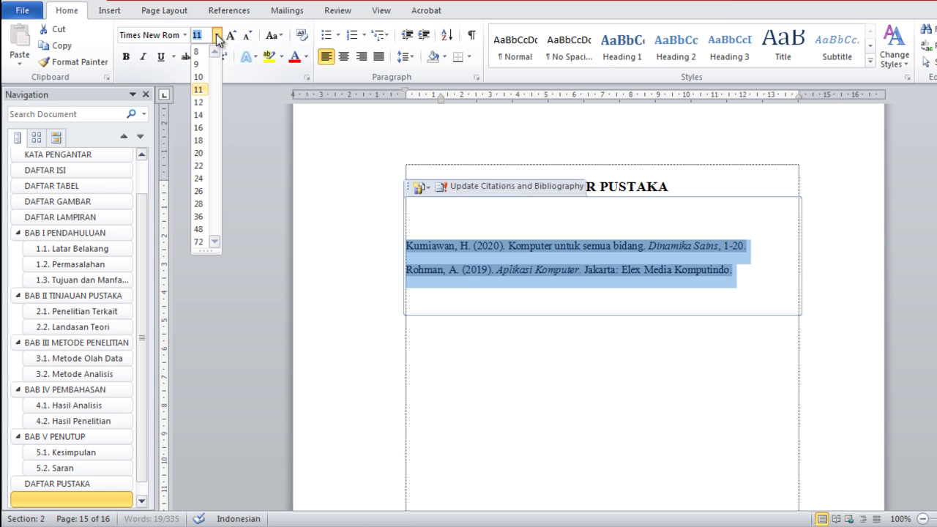
left_click(202, 100)
left_click(516, 389)
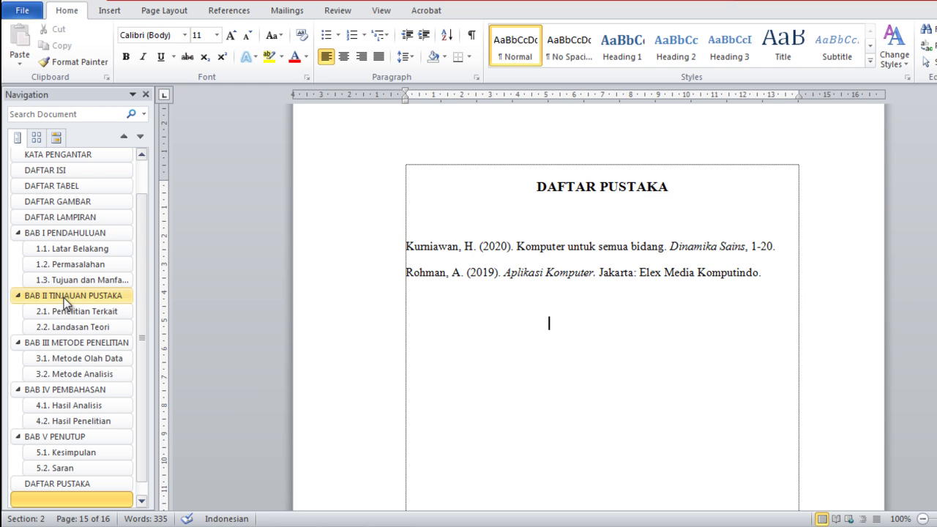
left_click(68, 295)
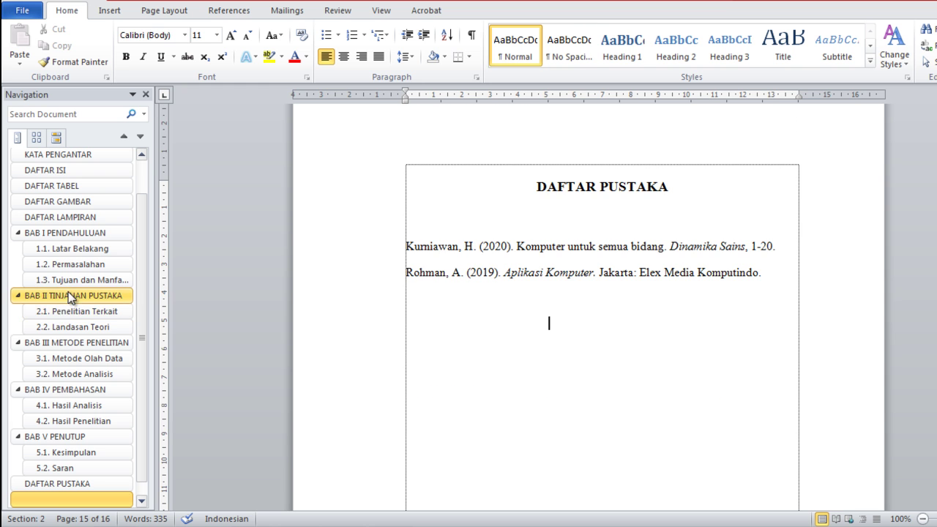
left_click(87, 341)
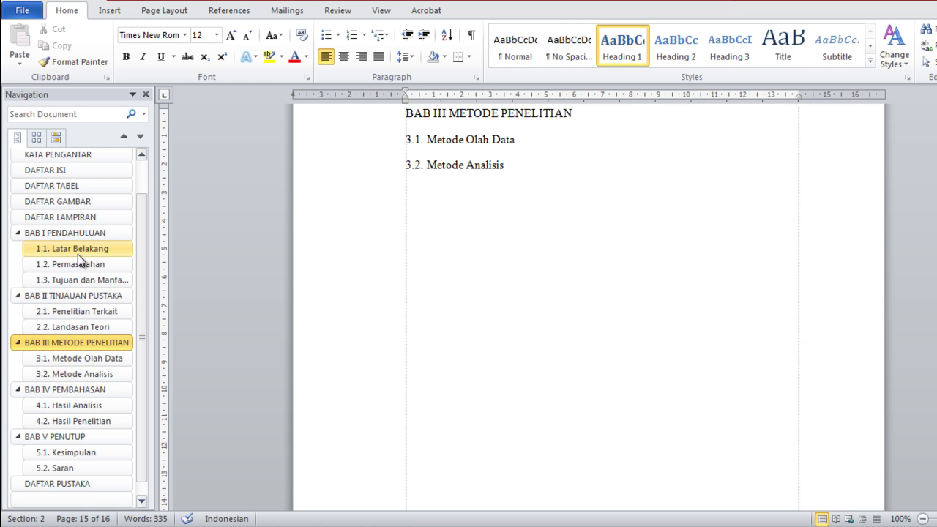
left_click(84, 232)
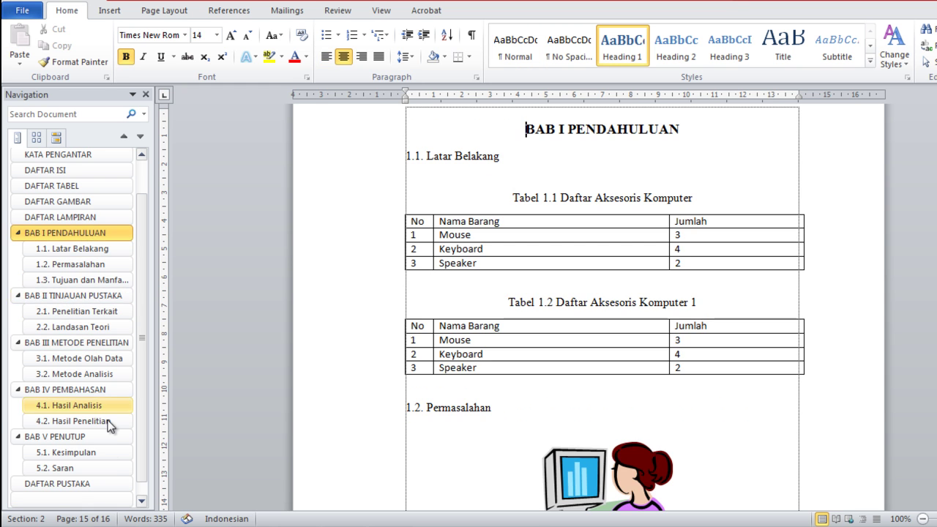
left_click(103, 483)
scroll(569, 267, "up", 2)
scroll(600, 251, "up", 1)
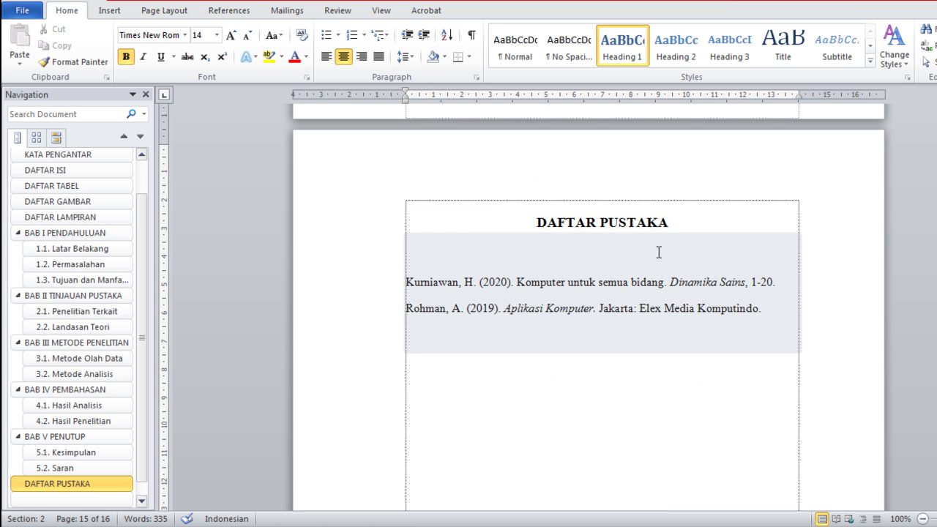
left_click(633, 304)
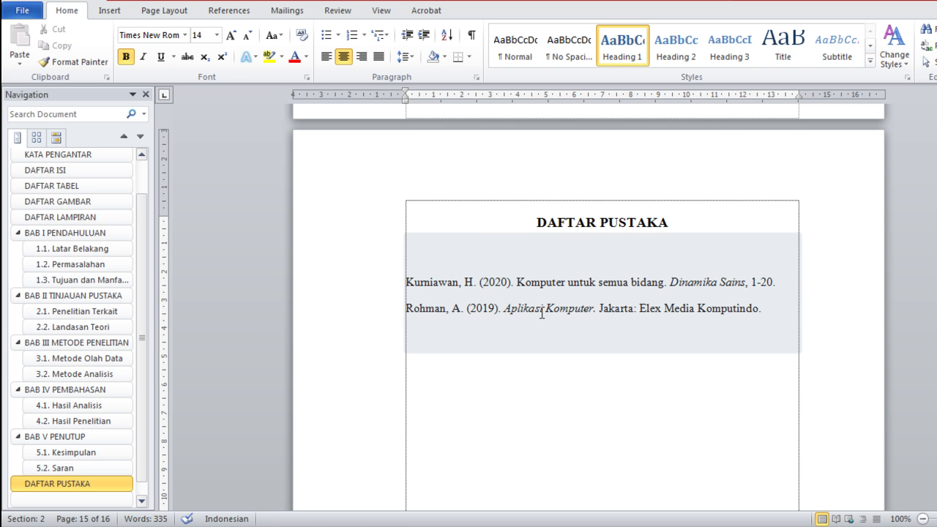
left_click(646, 443)
left_click(650, 339)
triple_click(641, 310)
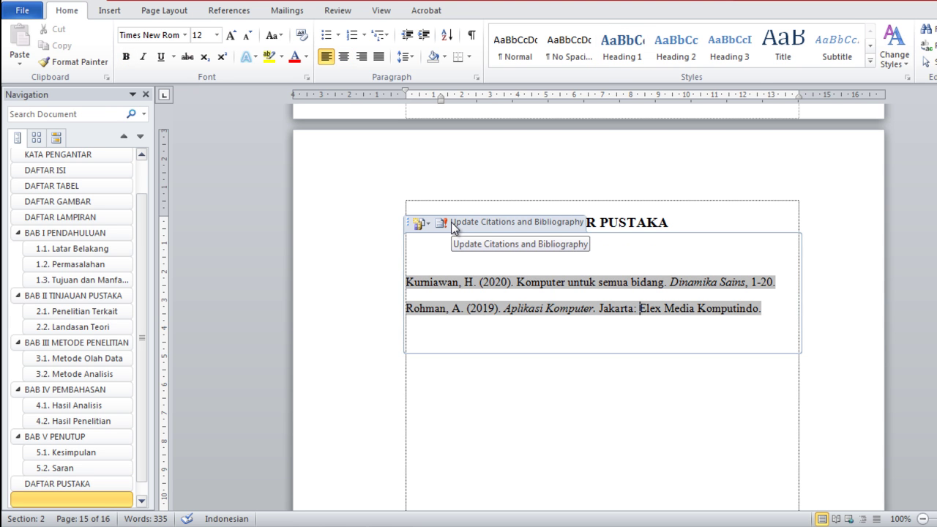
right_click(624, 289)
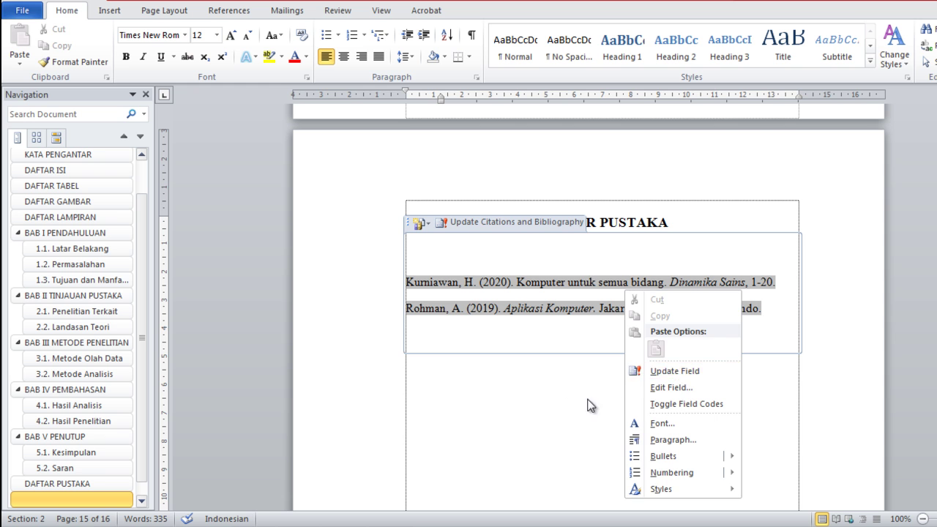
left_click(552, 395)
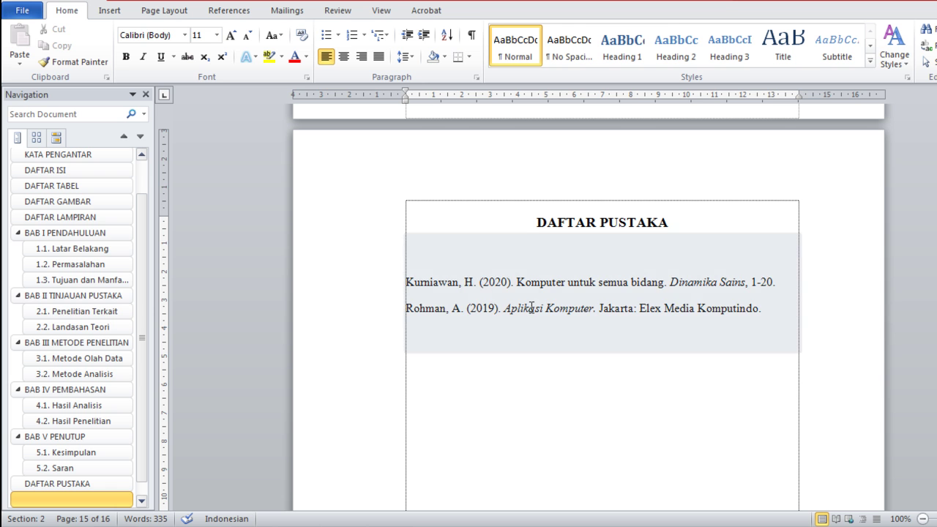
- Jump to the BAB I PENDAHULUAN chapter using the Navigation pane
left_click(73, 233)
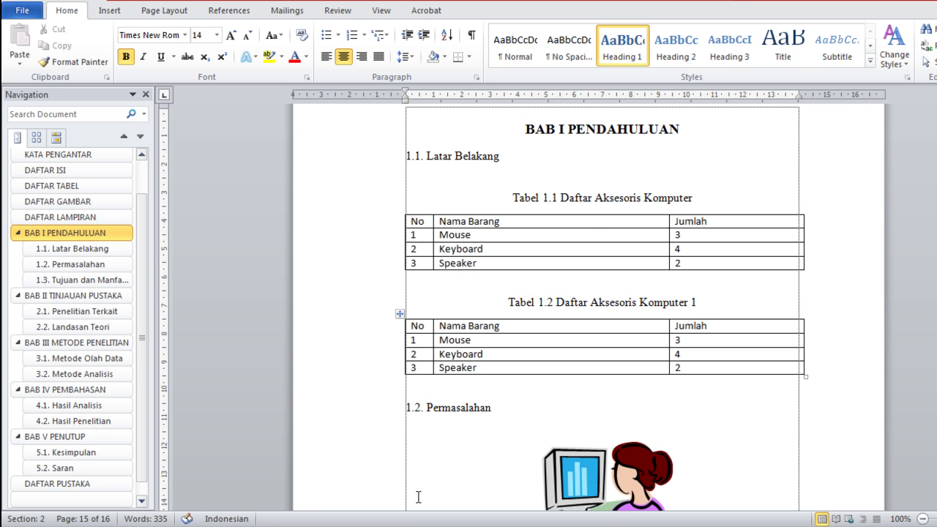